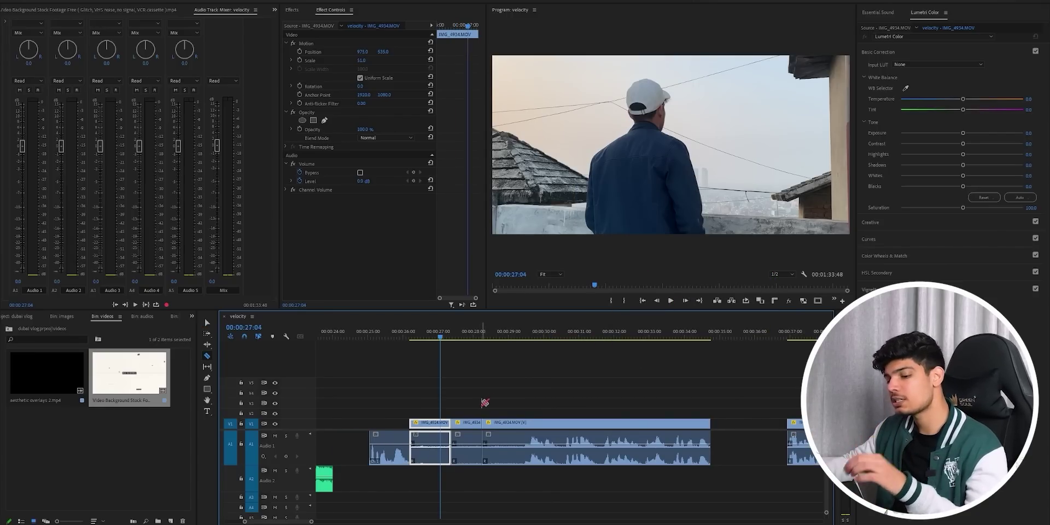
# Step: Razor-cut IMG_4934.MOV and delete the two unwanted pieces
pyautogui.click(421, 439)
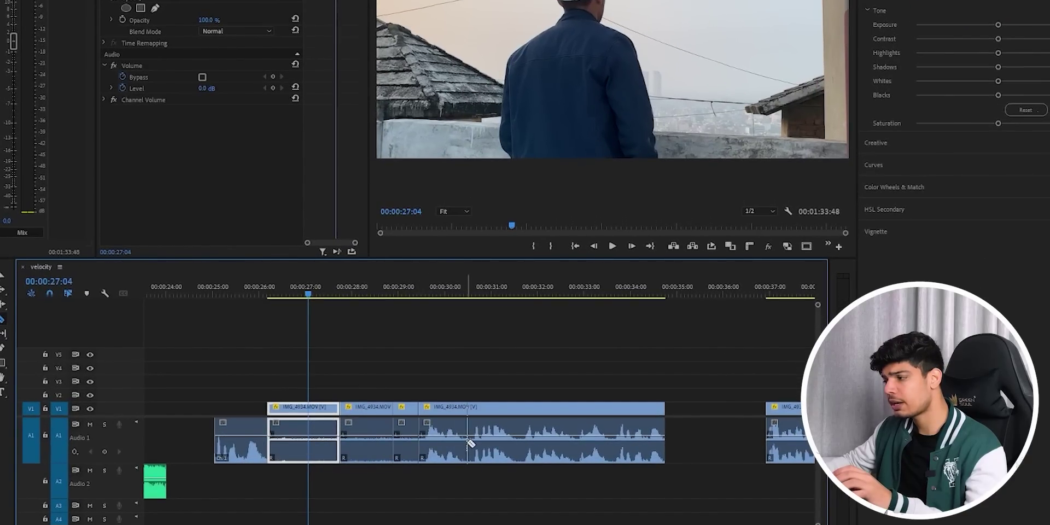
pyautogui.scroll(3, 435, 417)
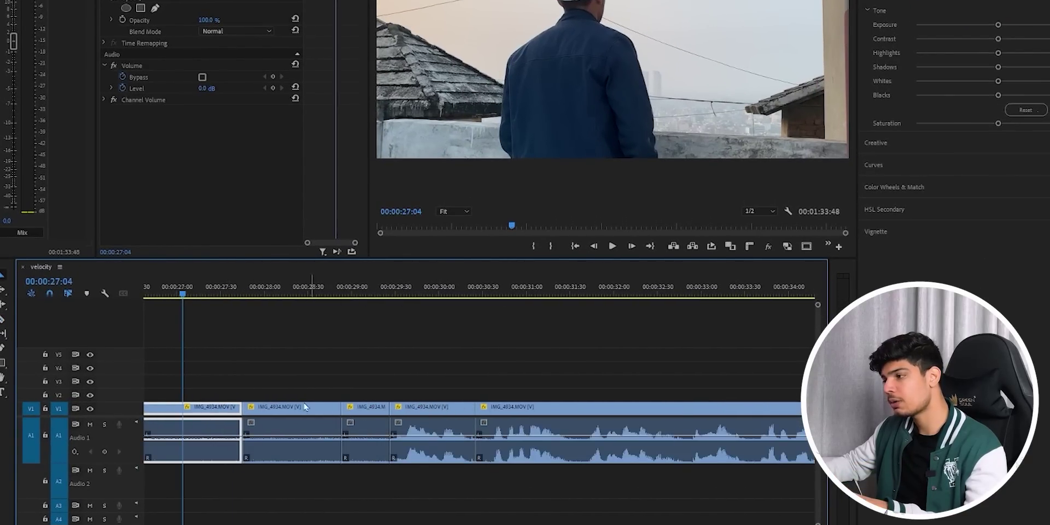
pyautogui.moveTo(278, 378); pyautogui.dragTo(345, 439)
pyautogui.press('Delete')
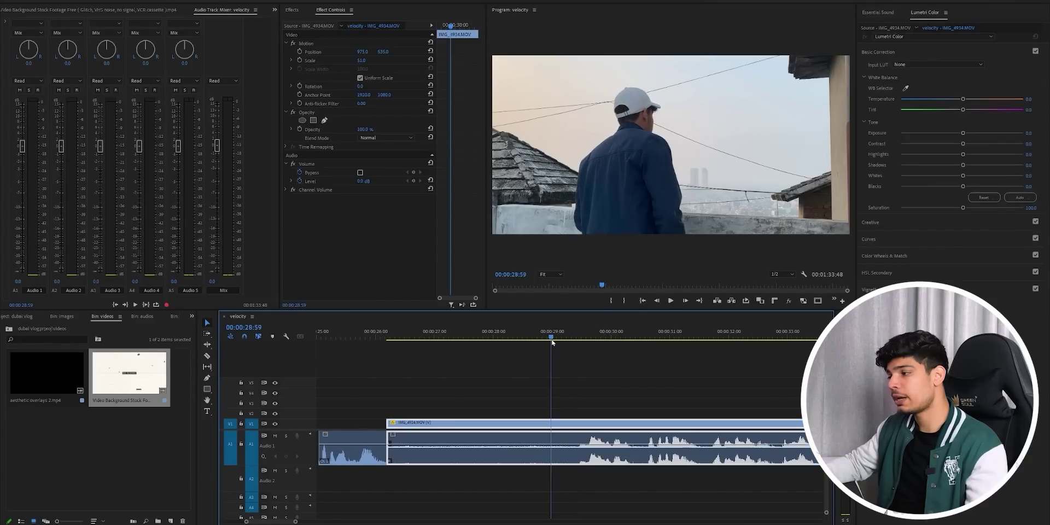
# Step: Ripple-trim the clip's start to the playhead with Q, then move to 27:07
pyautogui.moveTo(552, 342); pyautogui.dragTo(580, 344)
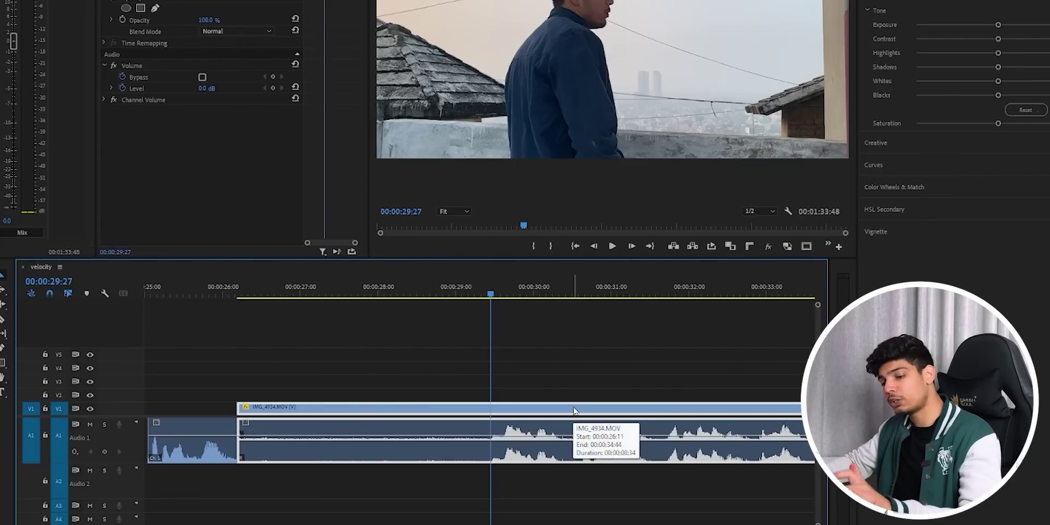
pyautogui.press('q')
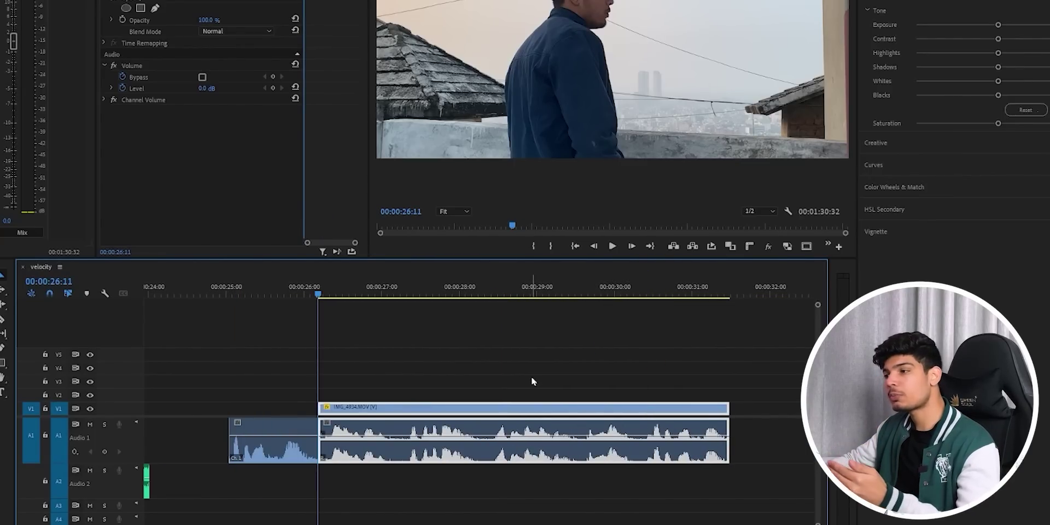
pyautogui.click(390, 293)
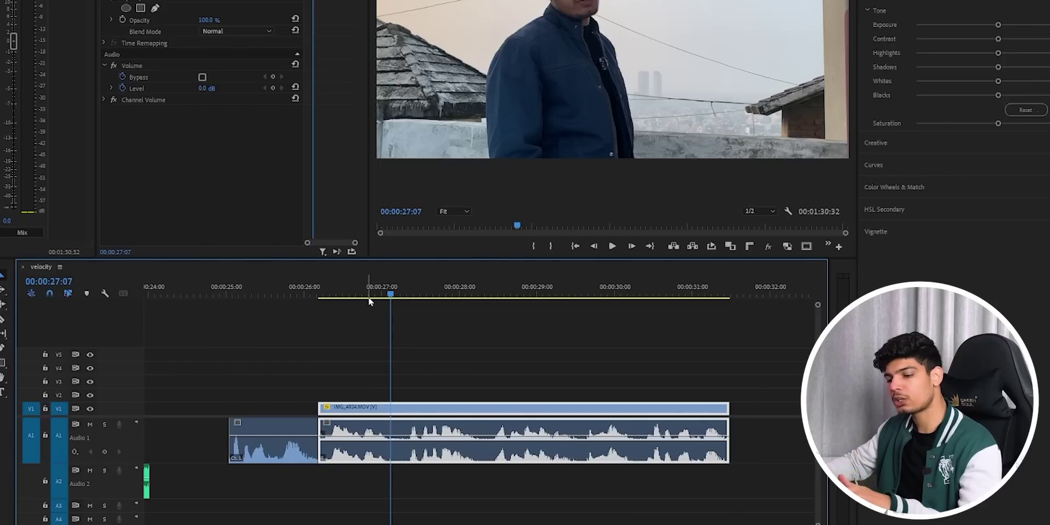
pyautogui.press('w')
pyautogui.click(320, 293)
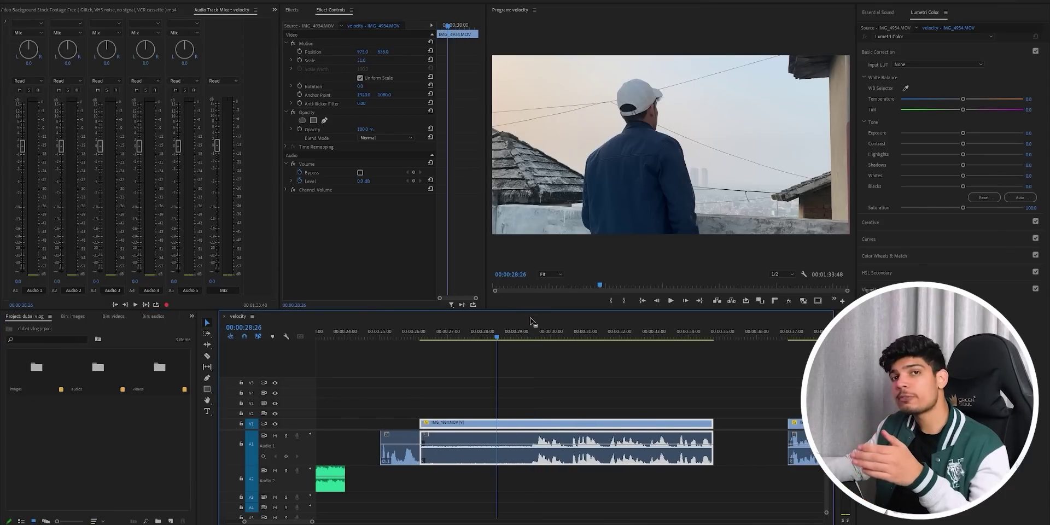
pyautogui.click(421, 338)
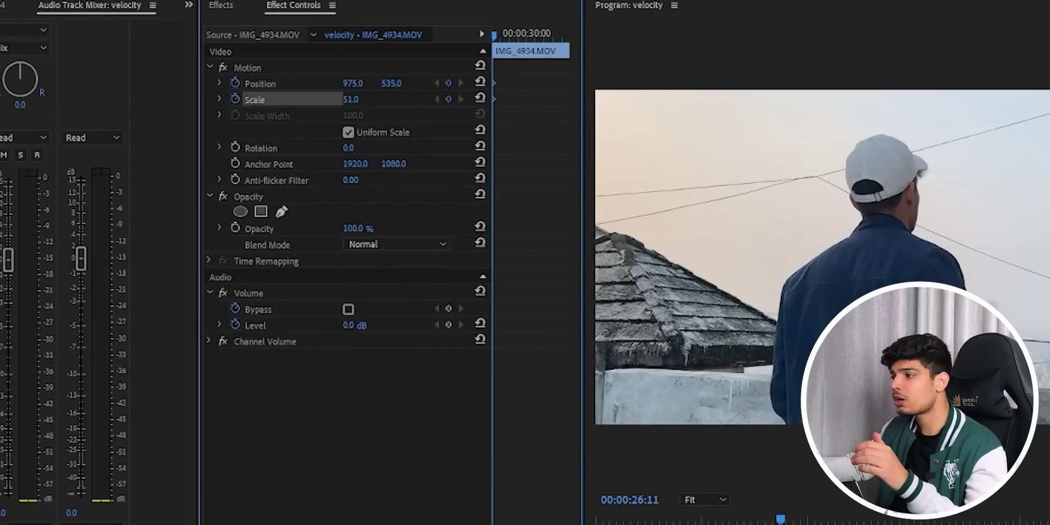
pyautogui.press('space')
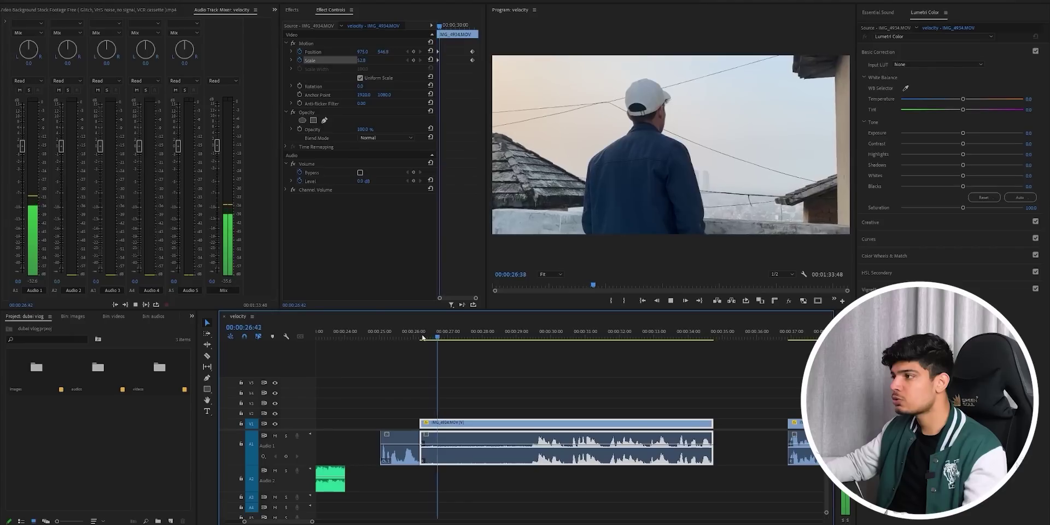
pyautogui.press('space')
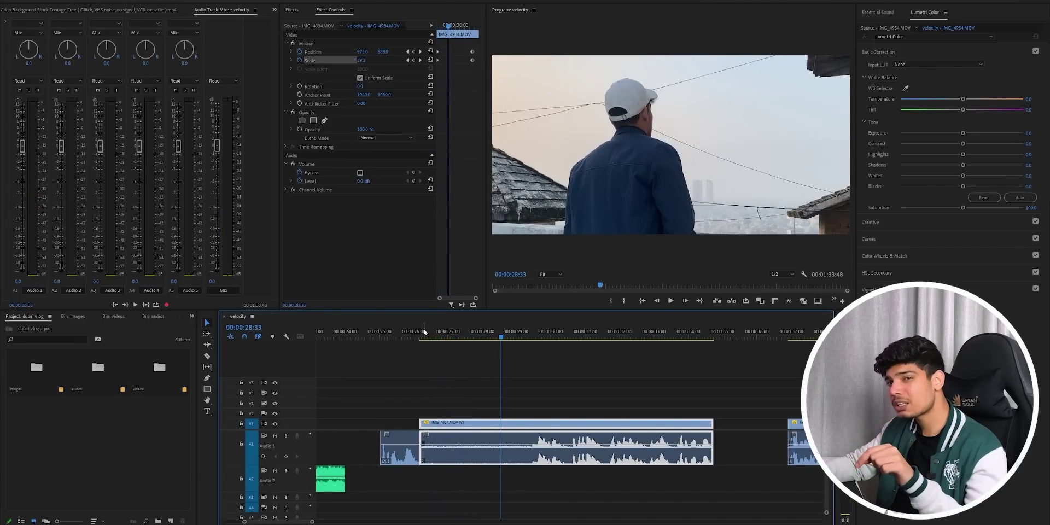
# Step: Create a new adjustment layer and place it above the rooftop clip on V2
pyautogui.rightClick(57, 454)
pyautogui.moveTo(205, 168)
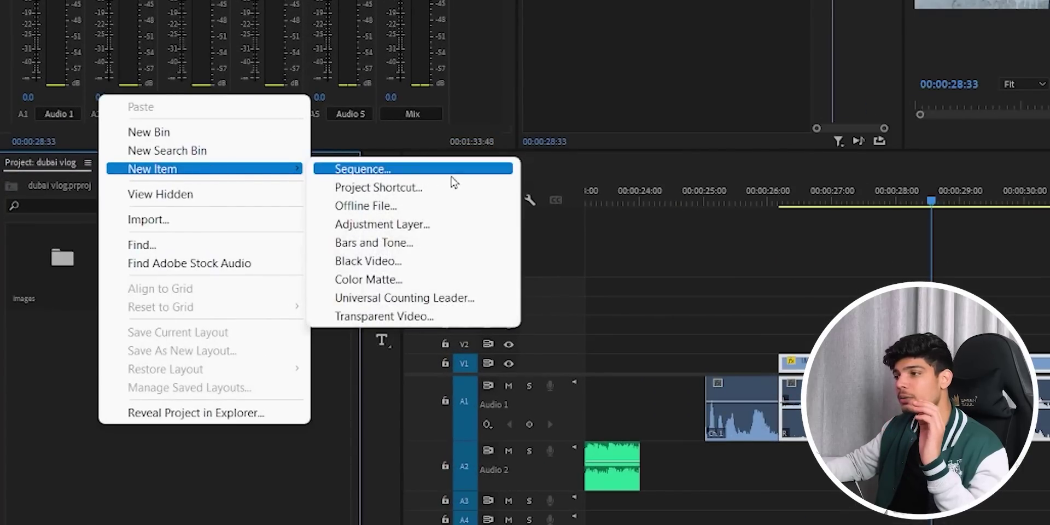
pyautogui.click(245, 323)
pyautogui.moveTo(36, 418); pyautogui.dragTo(495, 413)
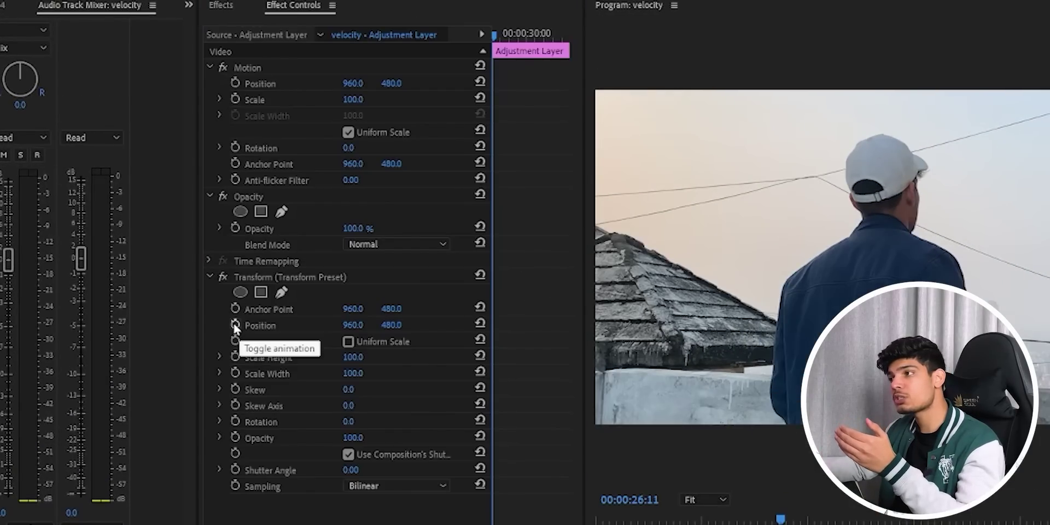
# Step: Keyframe a Transform zoom ending at 32:50 and save it as preset 'zoom in to my faCE'
pyautogui.click(236, 325)
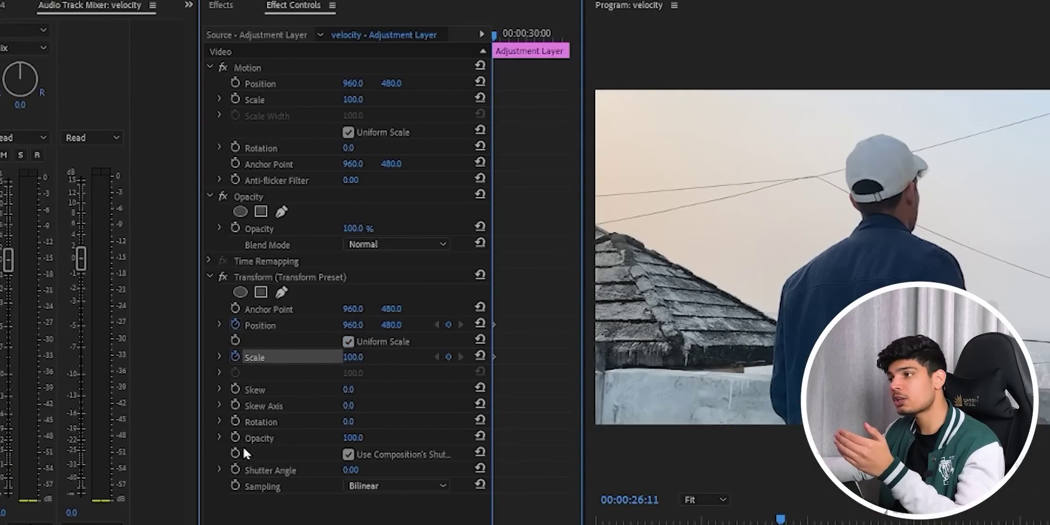
pyautogui.press('Down')
pyautogui.press('Right')
pyautogui.press('Right')
pyautogui.press('Right')
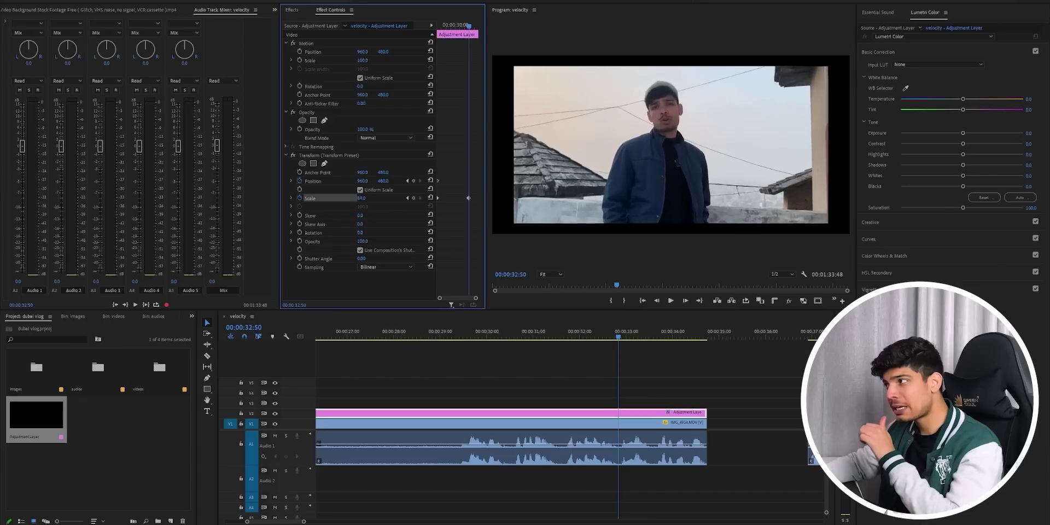
pyautogui.press('Left')
pyautogui.press('Left')
pyautogui.press('Left')
pyautogui.press('Left')
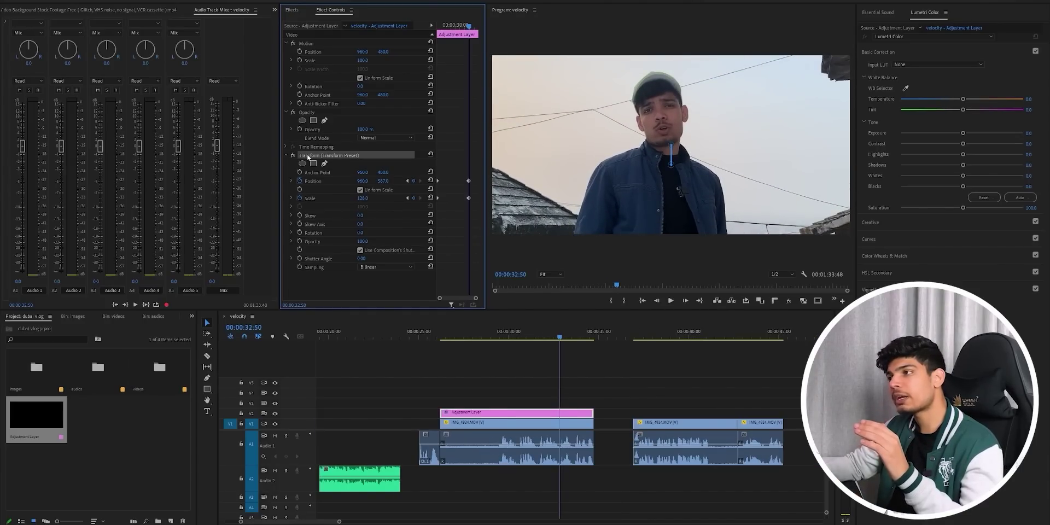
pyautogui.rightClick(308, 157)
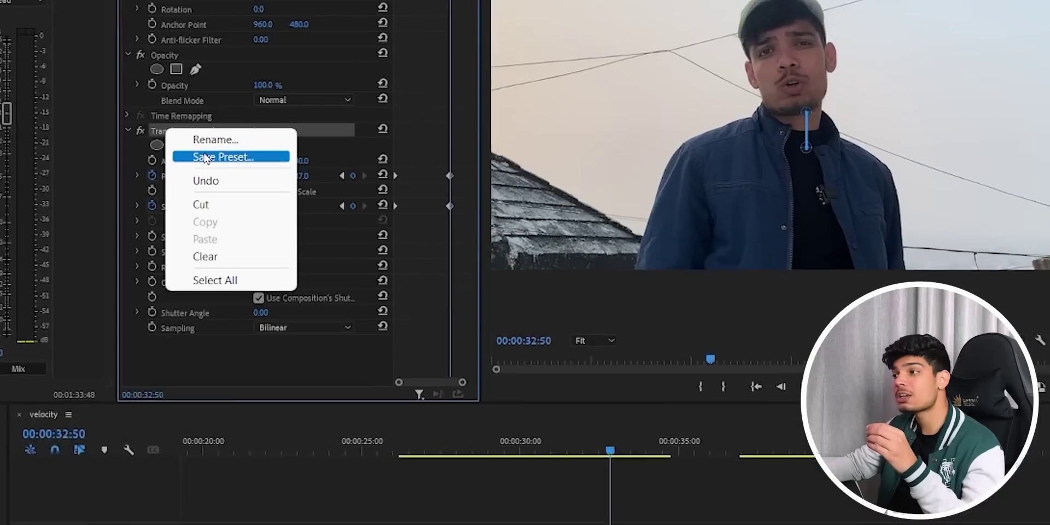
pyautogui.click(330, 170)
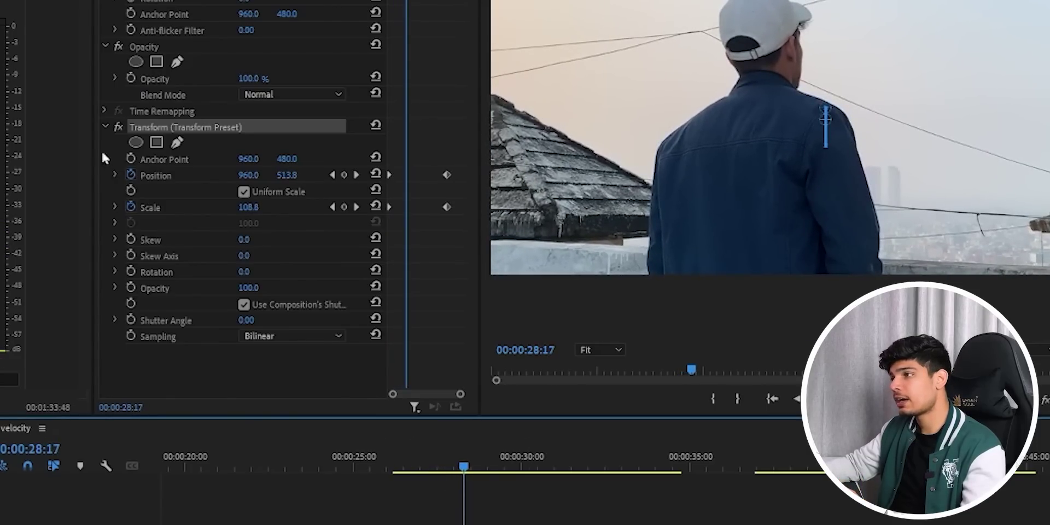
# Step: Replace the Transform effect with the 'zoom in to my faCE' preset on the adjustment layer
pyautogui.press('Delete')
pyautogui.click(292, 10)
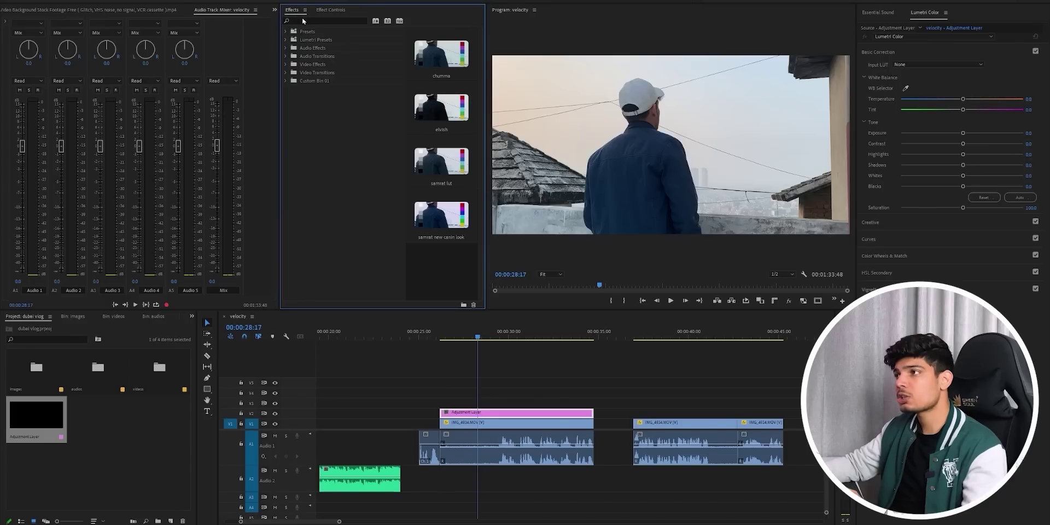
pyautogui.write('zo')
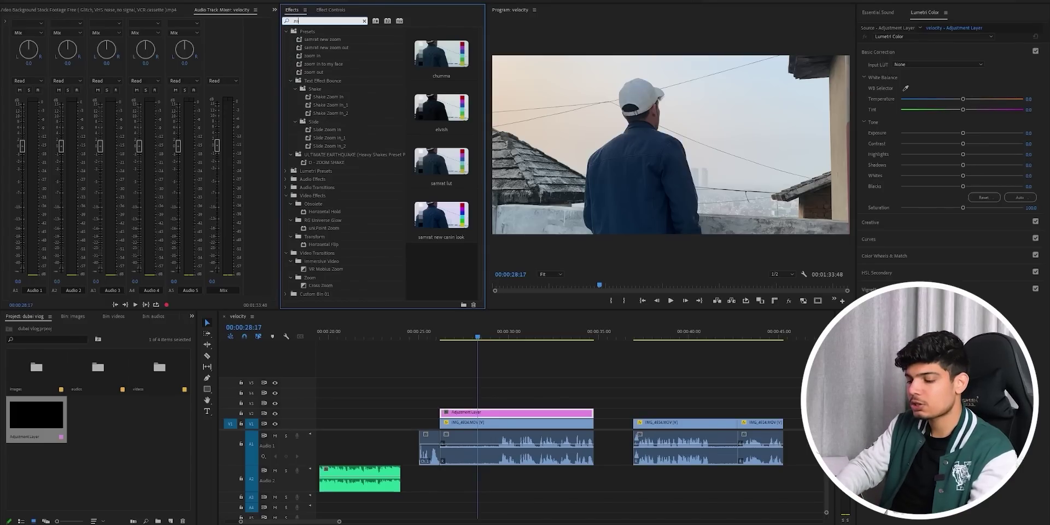
pyautogui.write('om in')
pyautogui.write(' to')
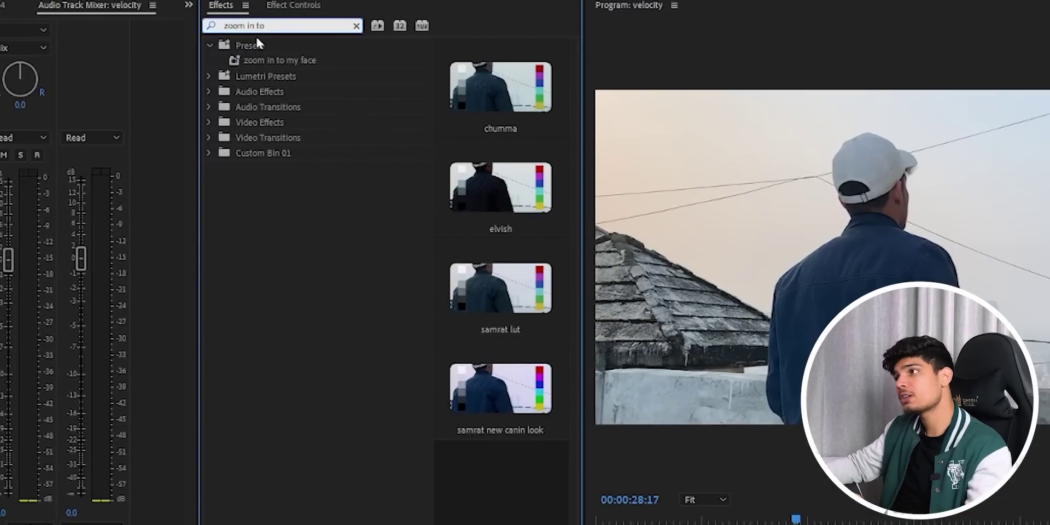
pyautogui.moveTo(261, 60); pyautogui.dragTo(497, 389)
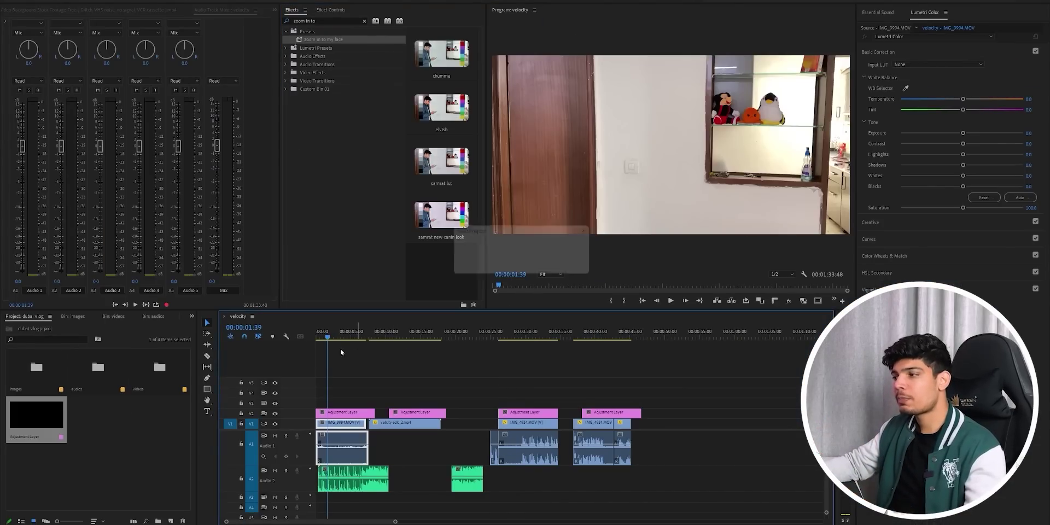
# Step: Replay the sequence from the start to check the zoom, then zoom the timeline near 27:28
pyautogui.press('space')
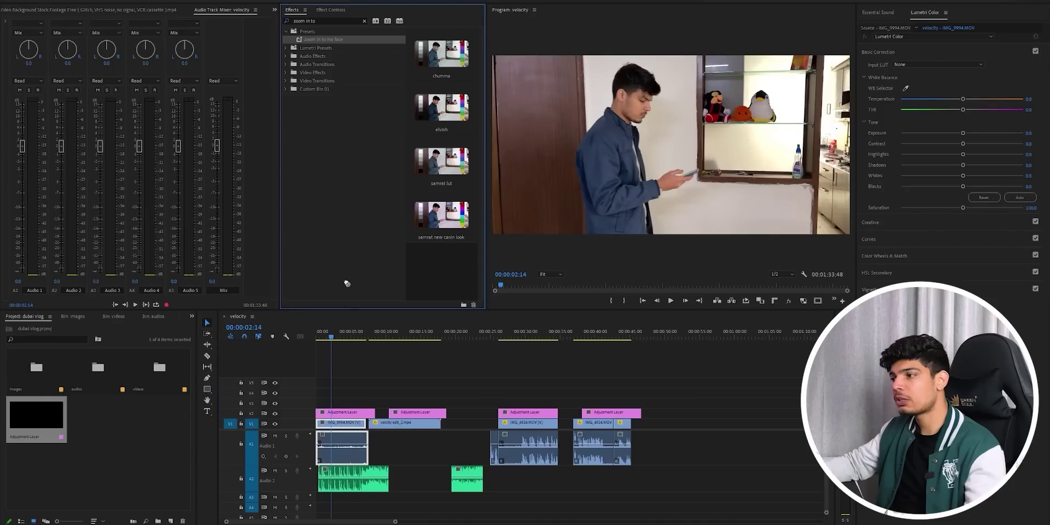
pyautogui.click(346, 414)
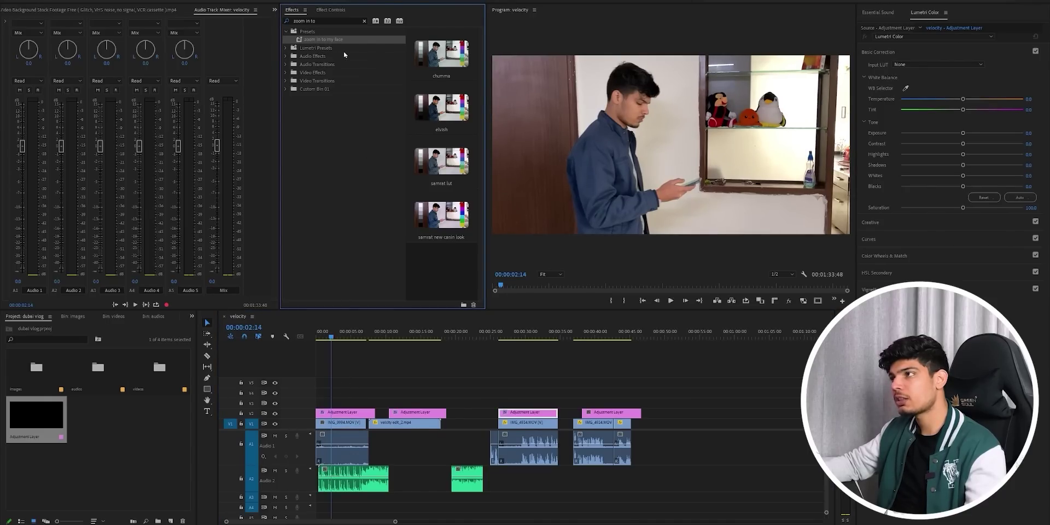
pyautogui.moveTo(336, 329); pyautogui.dragTo(319, 330)
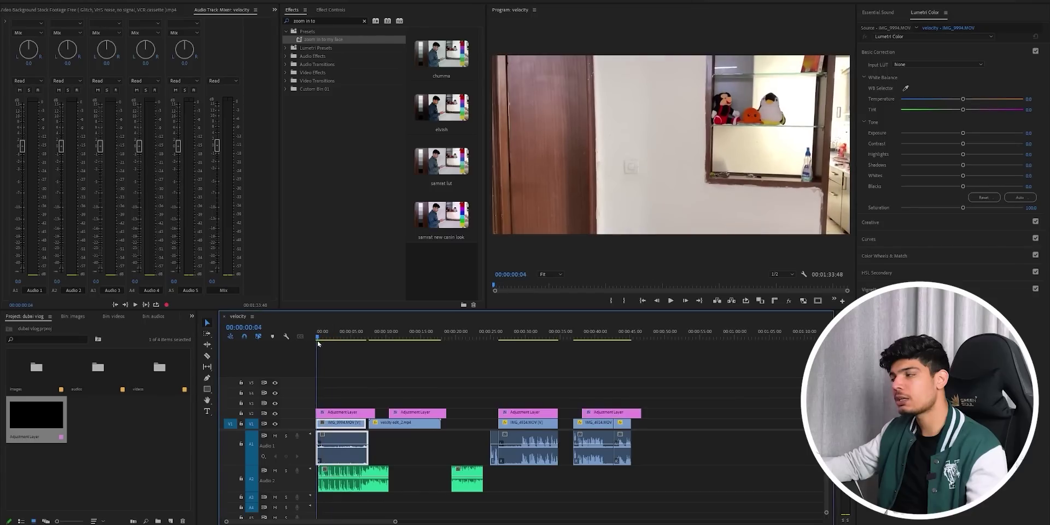
pyautogui.press('space')
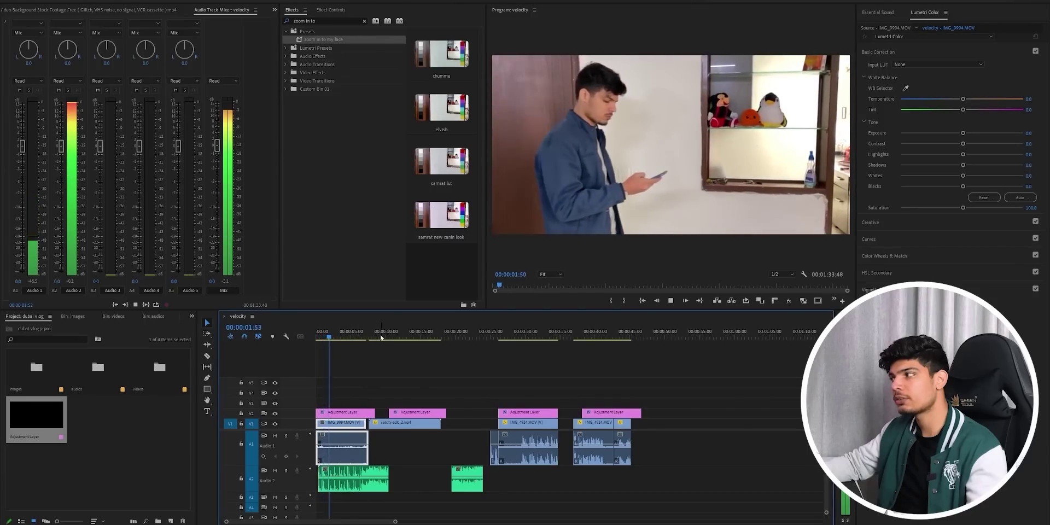
pyautogui.click(508, 331)
pyautogui.press('=')
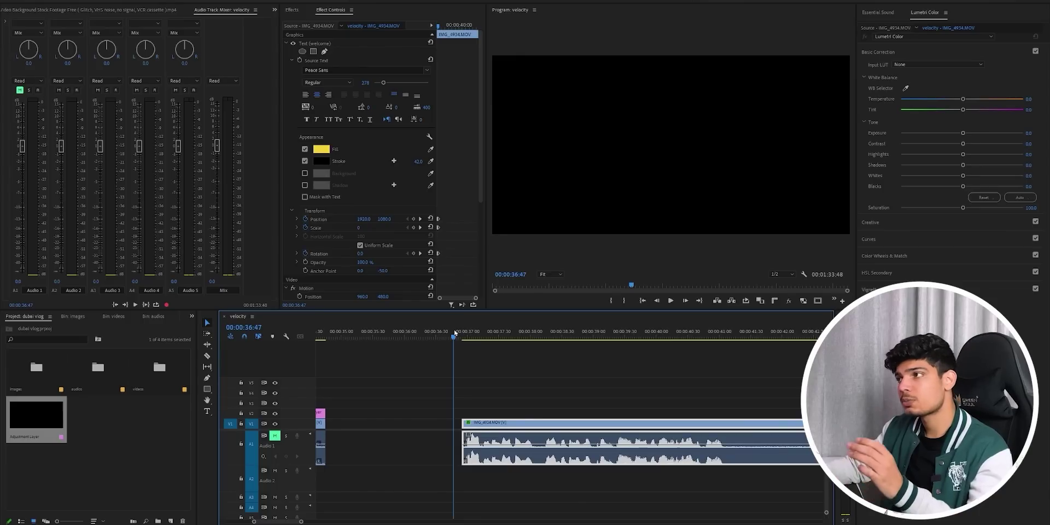
# Step: Play the sequence from 36:47 to preview it
pyautogui.press('space')
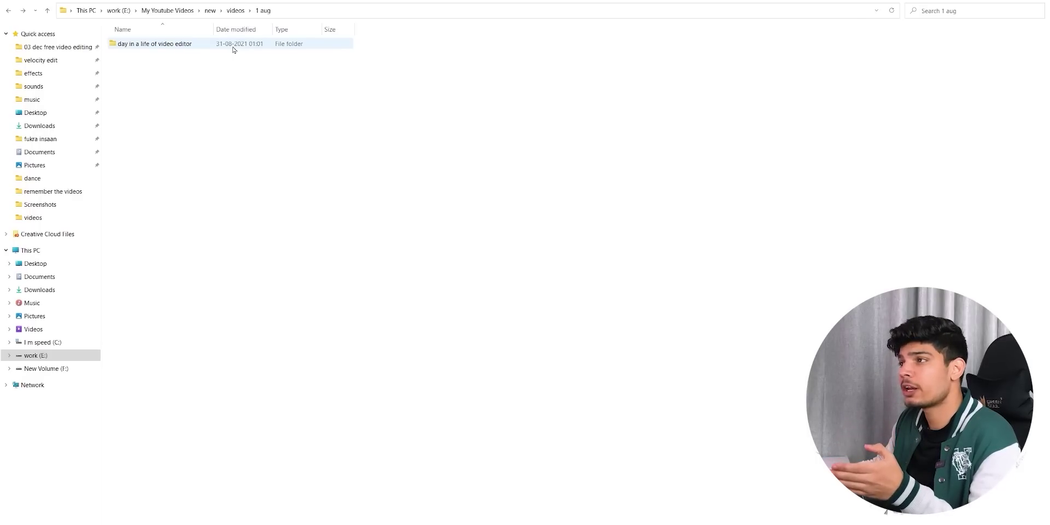
# Step: Open the 'day in a life of video editor' folder and browse its asset folders
pyautogui.doubleClick(232, 50)
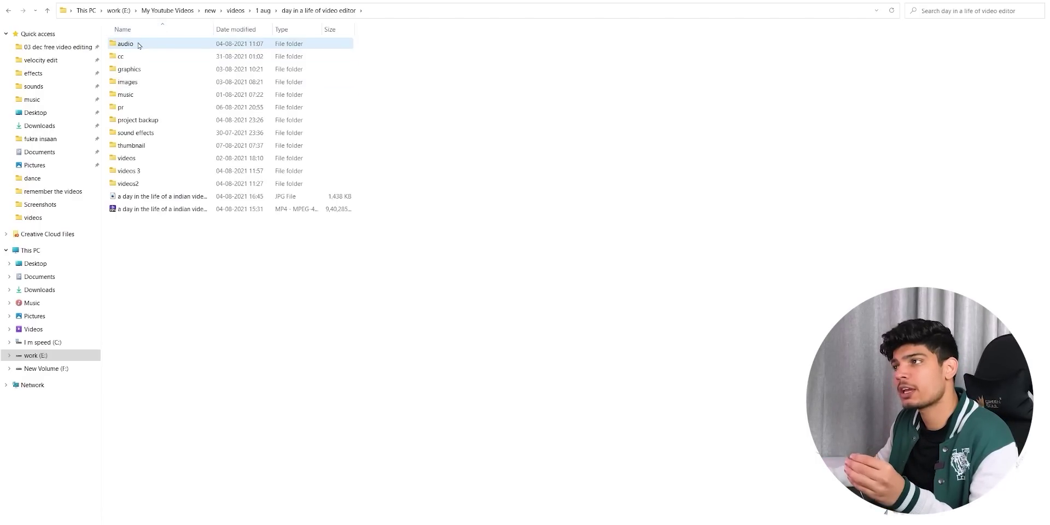
pyautogui.click(150, 57)
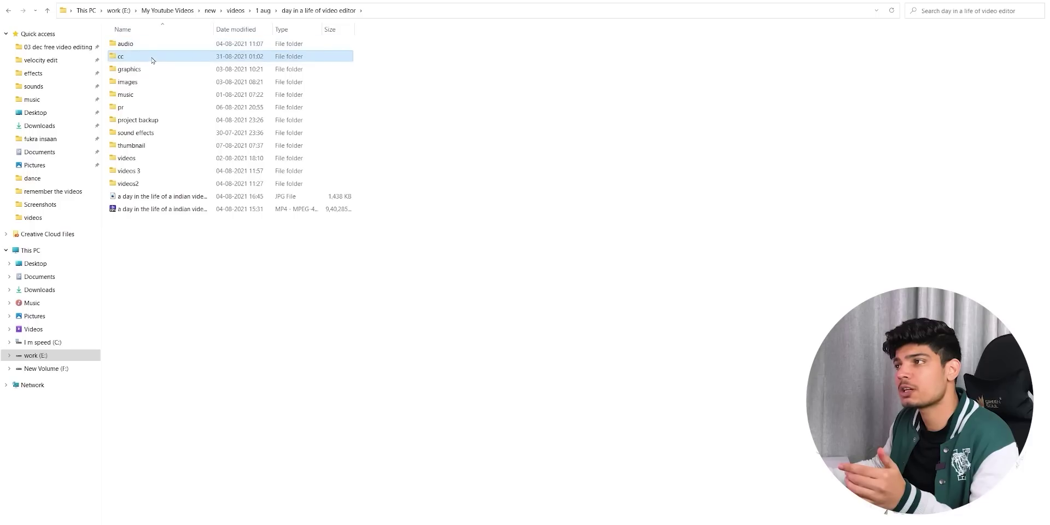
pyautogui.click(152, 82)
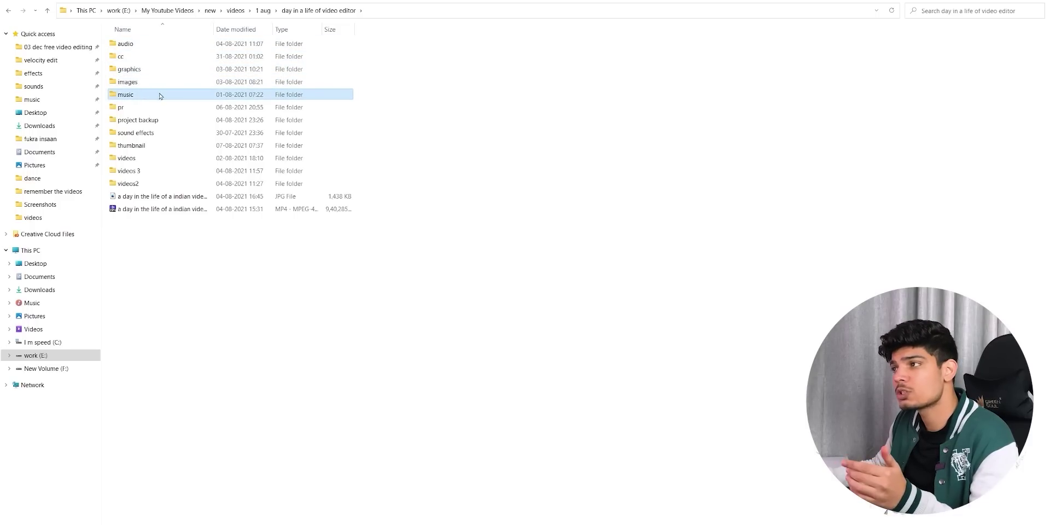
pyautogui.click(153, 133)
pyautogui.click(156, 158)
pyautogui.click(398, 158)
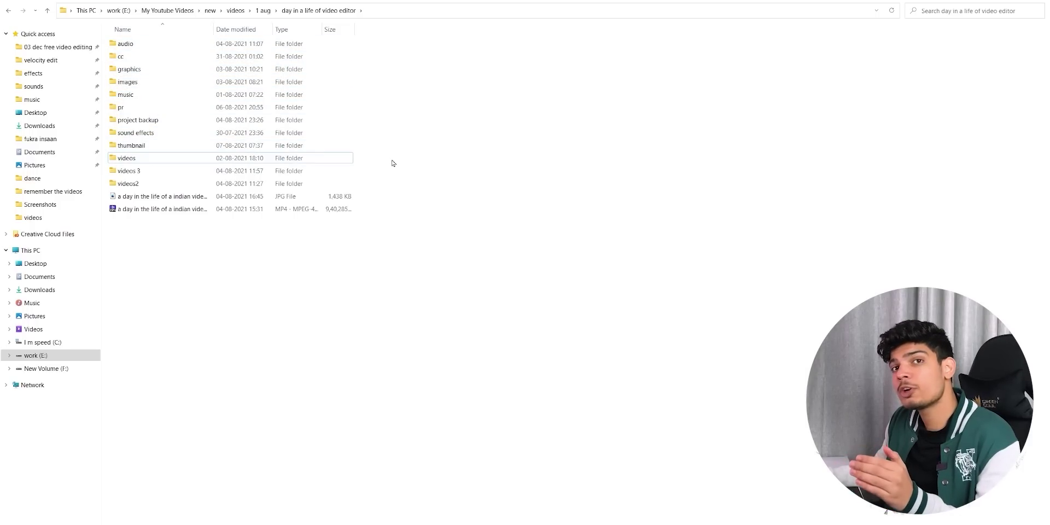
pyautogui.moveTo(392, 163); pyautogui.dragTo(305, 194)
# Step: Switch the view to large icons and open the pr folder
pyautogui.click(305, 195)
pyautogui.scroll(2, 305, 196)
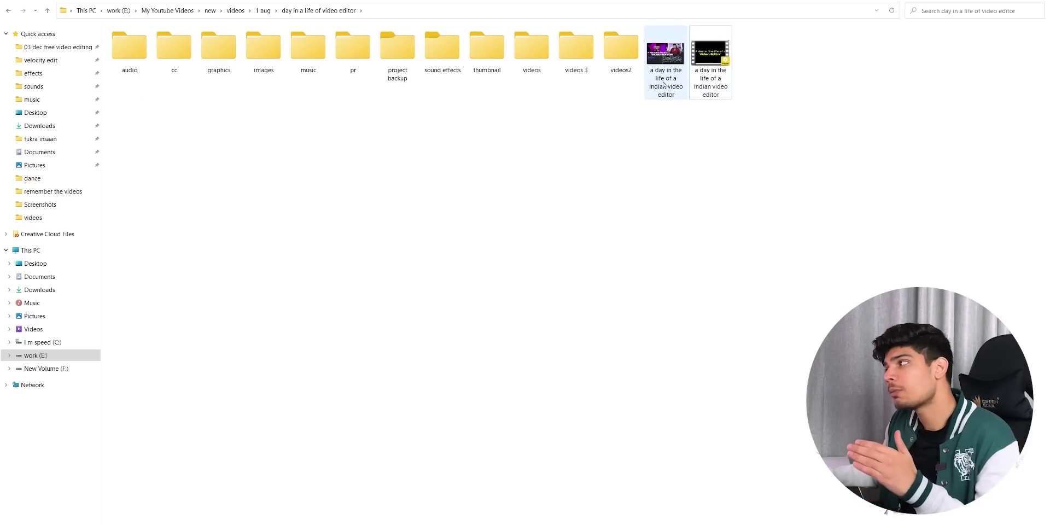
pyautogui.click(710, 76)
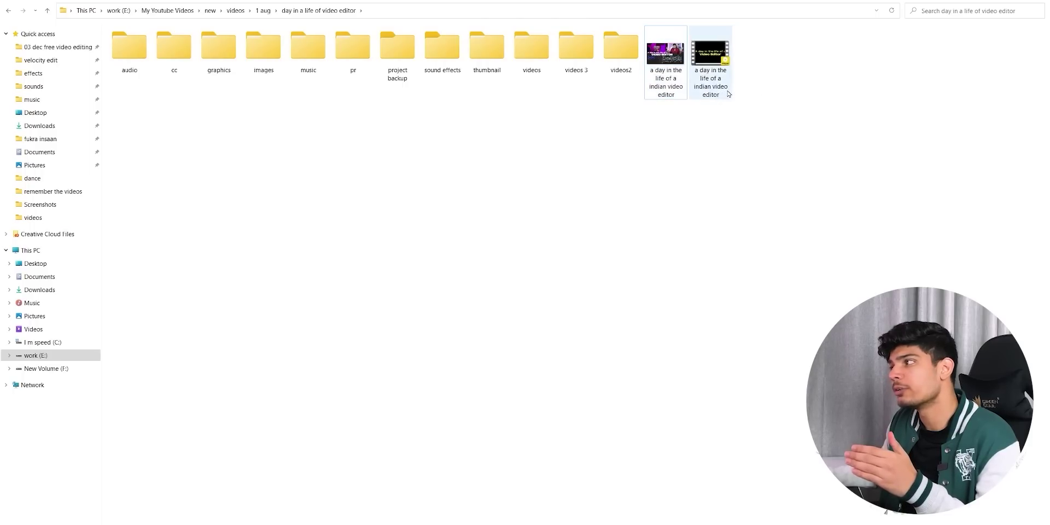
pyautogui.click(382, 149)
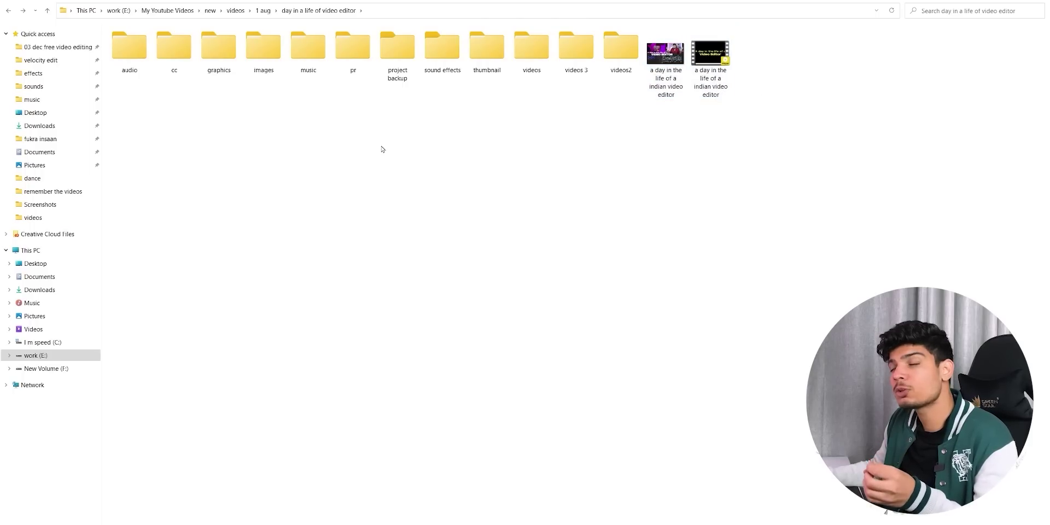
pyautogui.doubleClick(355, 74)
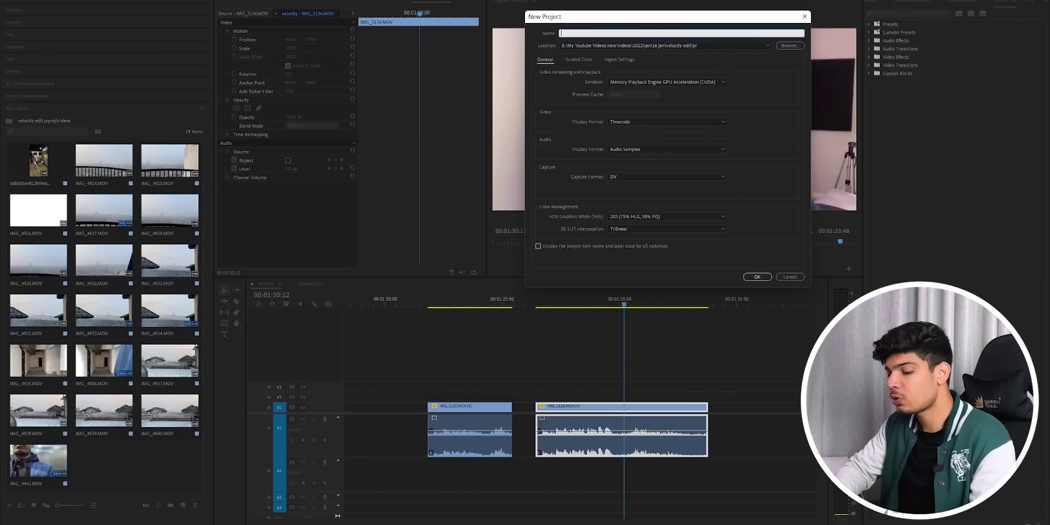
# Step: Name the new project 'dubai vlog' and create a videos folder in its save location
pyautogui.write('dubai v')
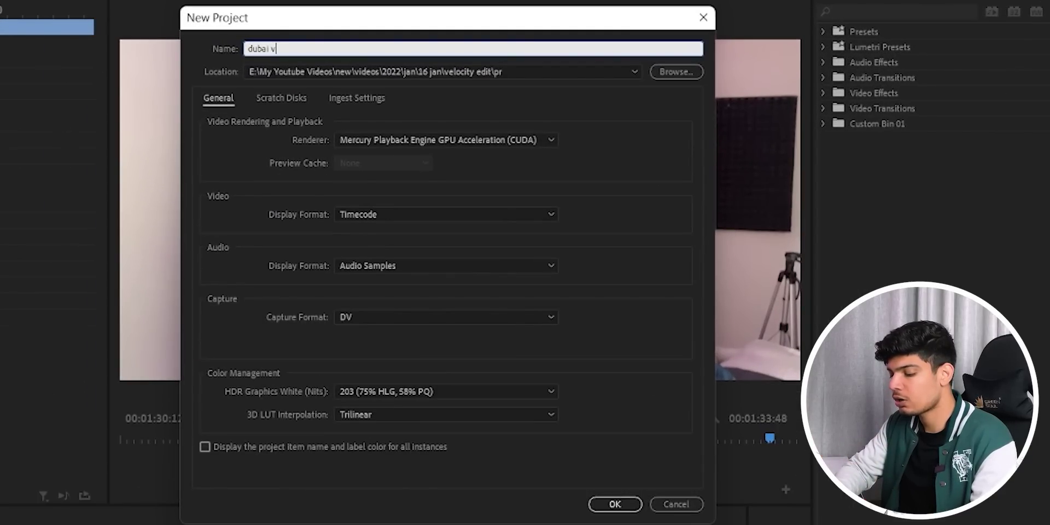
pyautogui.write('og')
pyautogui.click(676, 72)
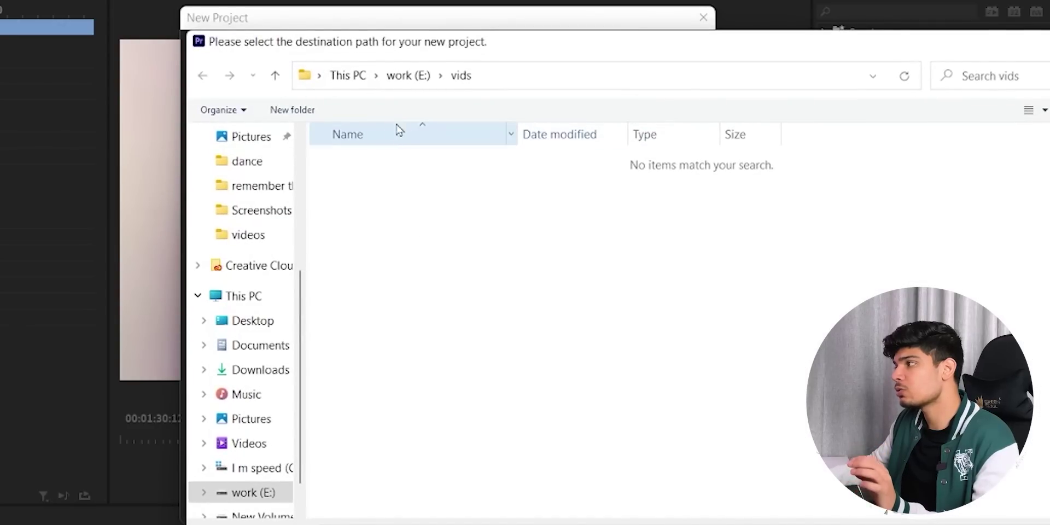
pyautogui.hotkey('ctrl', 'shift', 'n')
pyautogui.write('vide')
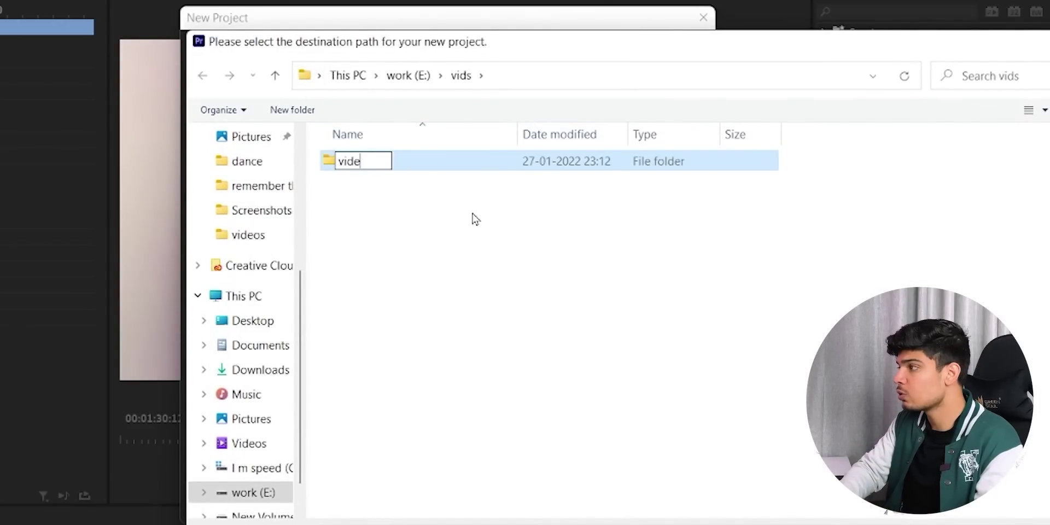
pyautogui.write('os')
pyautogui.press('Return')
# Step: Create images, audios and pr folders, then create the project inside pr
pyautogui.hotkey('ctrl', 'shift', 'n')
pyautogui.write('images')
pyautogui.press('Return')
pyautogui.hotkey('ctrl', 'shift', 'n')
pyautogui.write('aud')
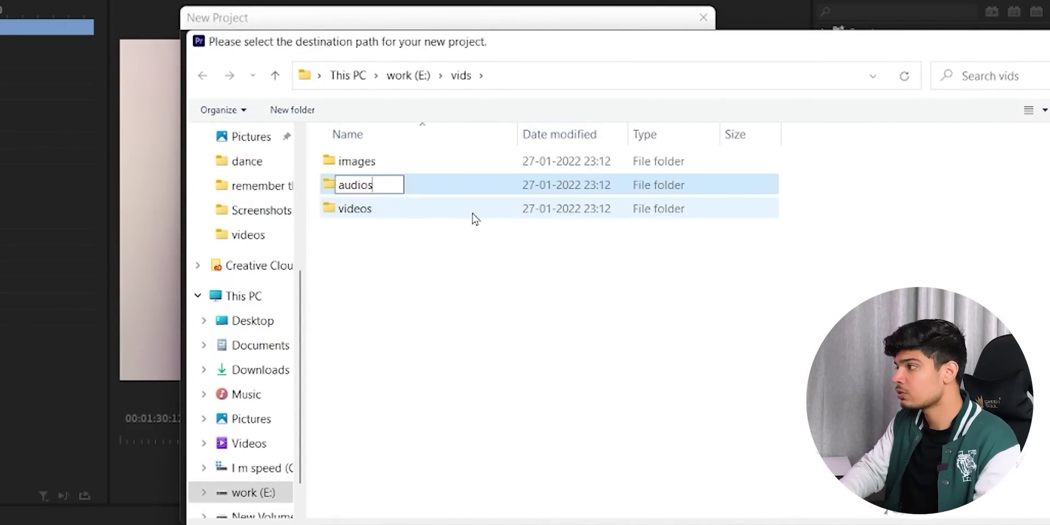
pyautogui.press('Return')
pyautogui.hotkey('ctrl', 'shift', 'n')
pyautogui.write('pr')
pyautogui.press('Return')
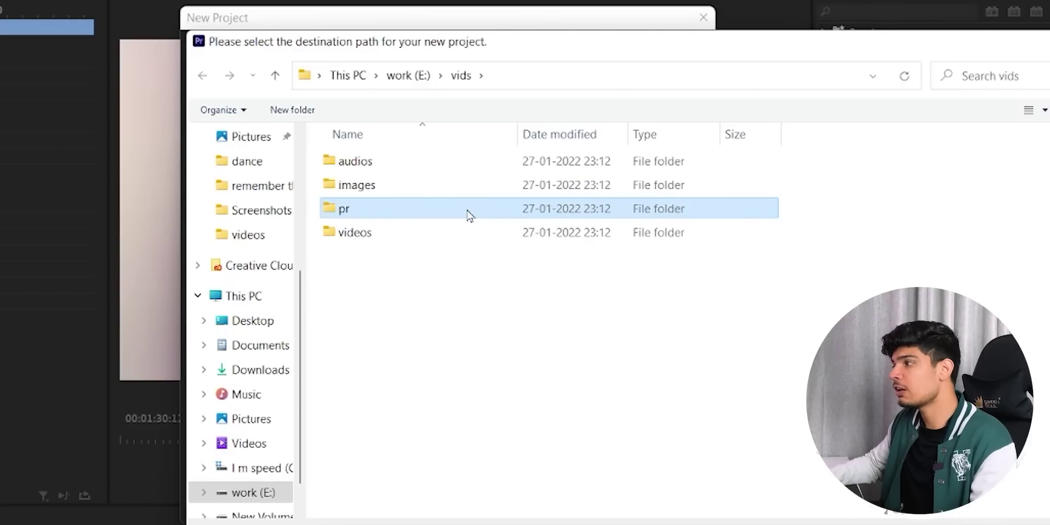
pyautogui.doubleClick(543, 212)
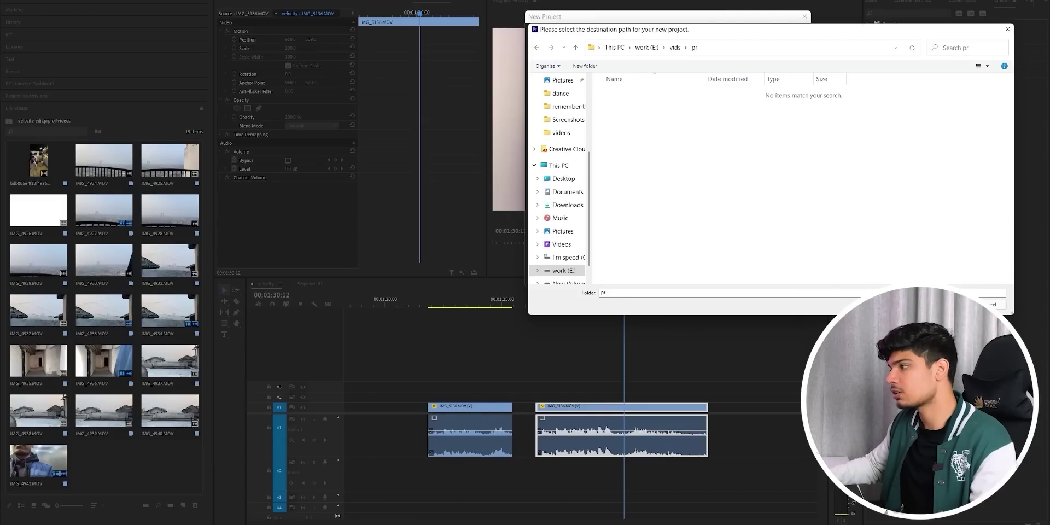
pyautogui.click(820, 502)
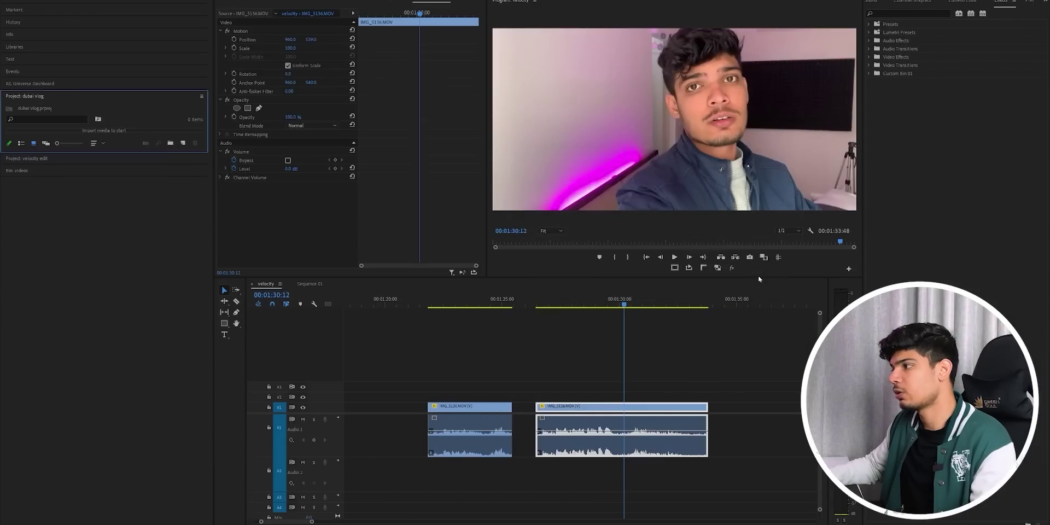
# Step: Import the audios, images and videos folders into the project as bins
pyautogui.doubleClick(114, 133)
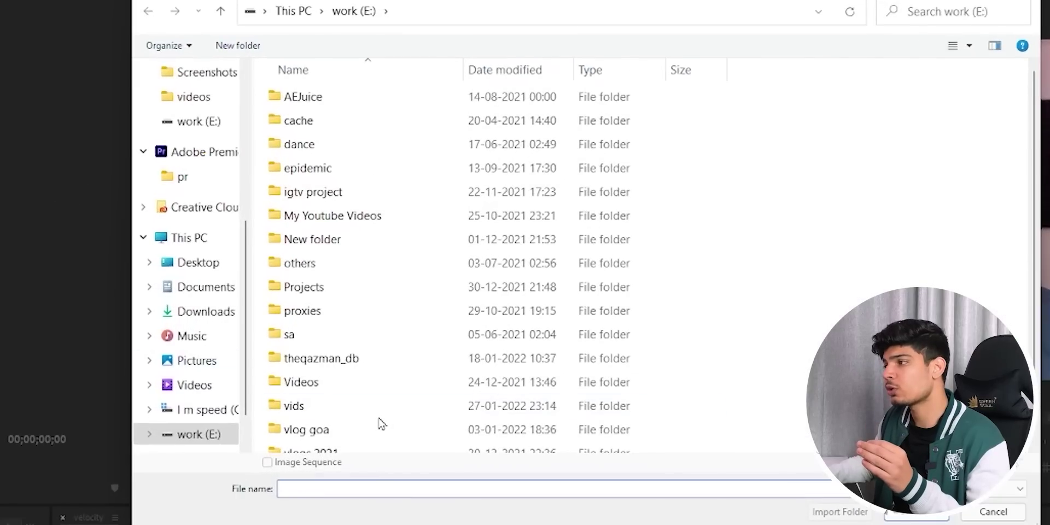
pyautogui.click(381, 411)
pyautogui.doubleClick(381, 411)
pyautogui.click(317, 100)
pyautogui.keyDown('shift'); pyautogui.click(310, 127); pyautogui.keyUp('shift')
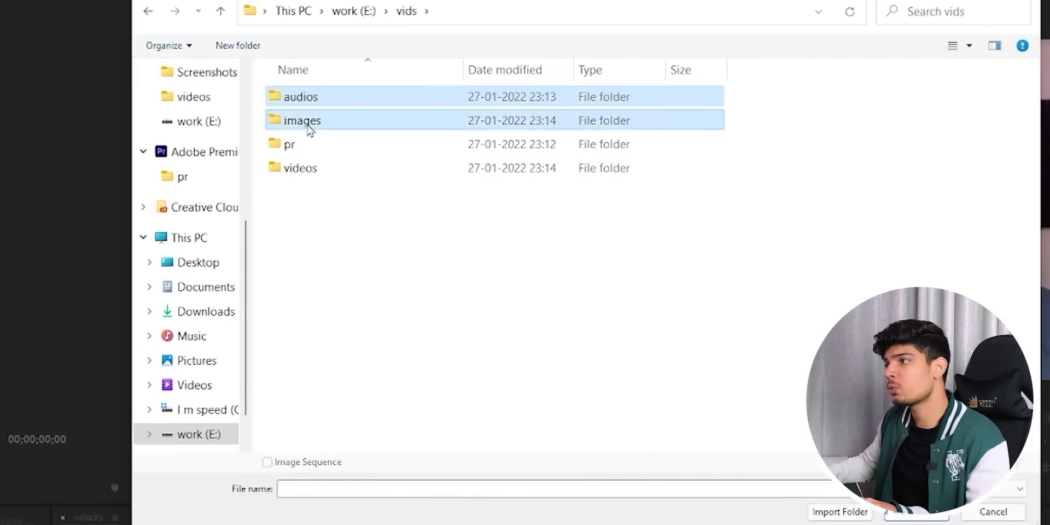
pyautogui.keyDown('ctrl'); pyautogui.click(295, 168); pyautogui.keyUp('ctrl')
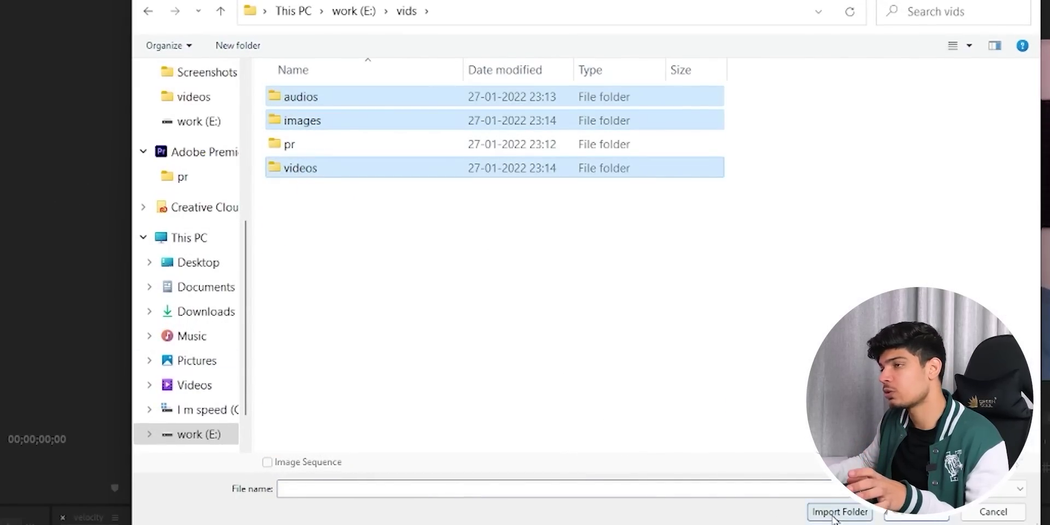
pyautogui.click(840, 511)
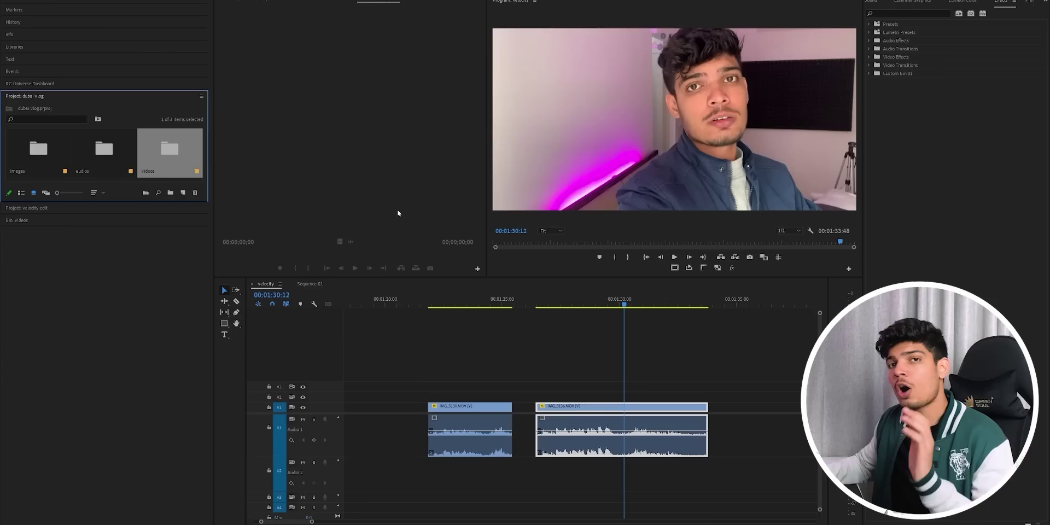
pyautogui.click(55, 141)
pyautogui.click(126, 157)
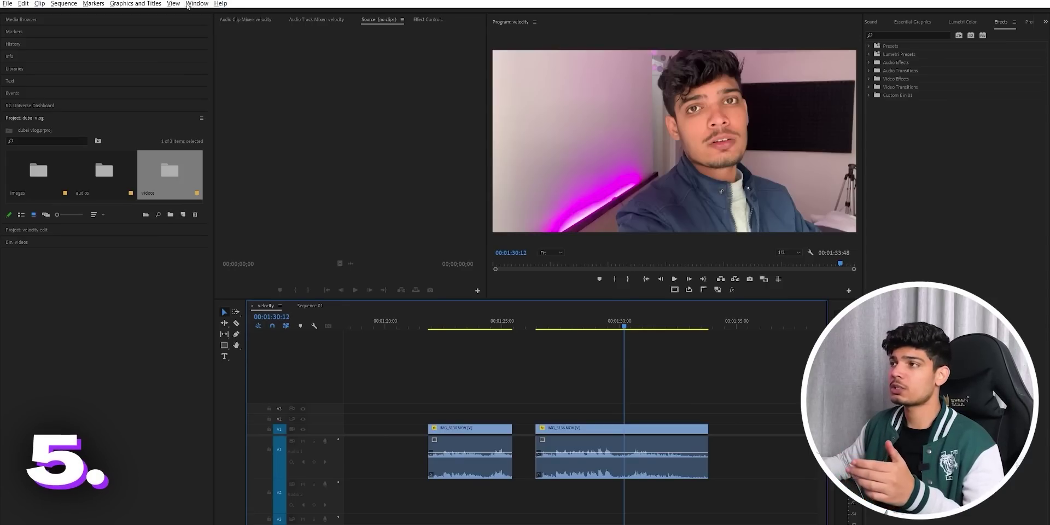
# Step: Close the Audio Clip Mixer and Metadata panels and widen the Effects panel
pyautogui.click(188, 5)
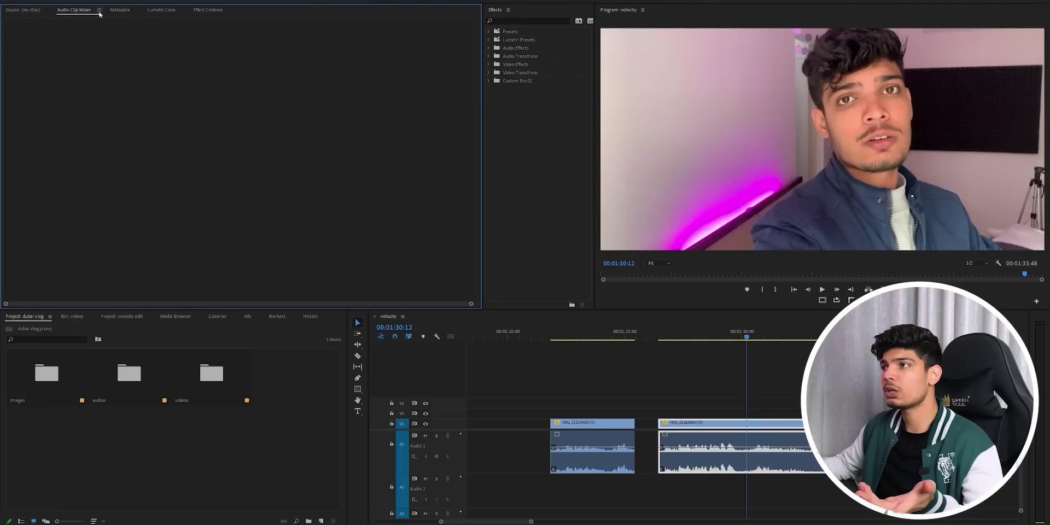
pyautogui.click(99, 10)
pyautogui.click(83, 10)
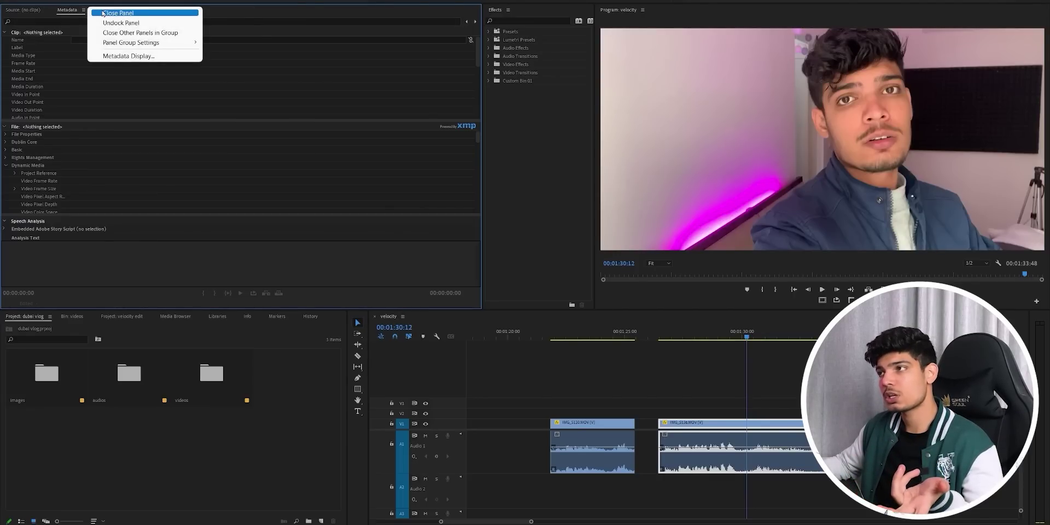
pyautogui.click(103, 13)
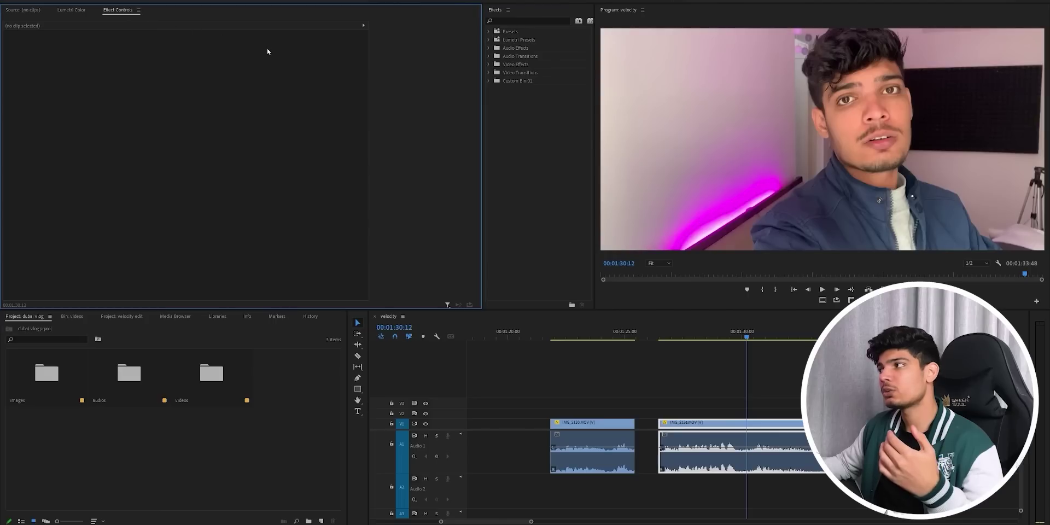
pyautogui.moveTo(478, 53); pyautogui.dragTo(376, 55)
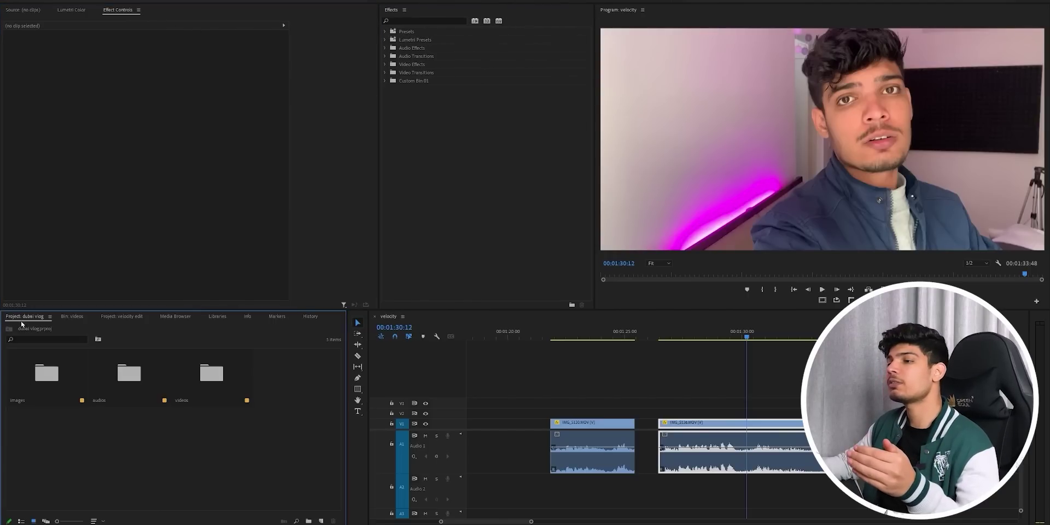
# Step: Close the Media Browser and Info panels and add the Audio Track Mixer
pyautogui.click(68, 318)
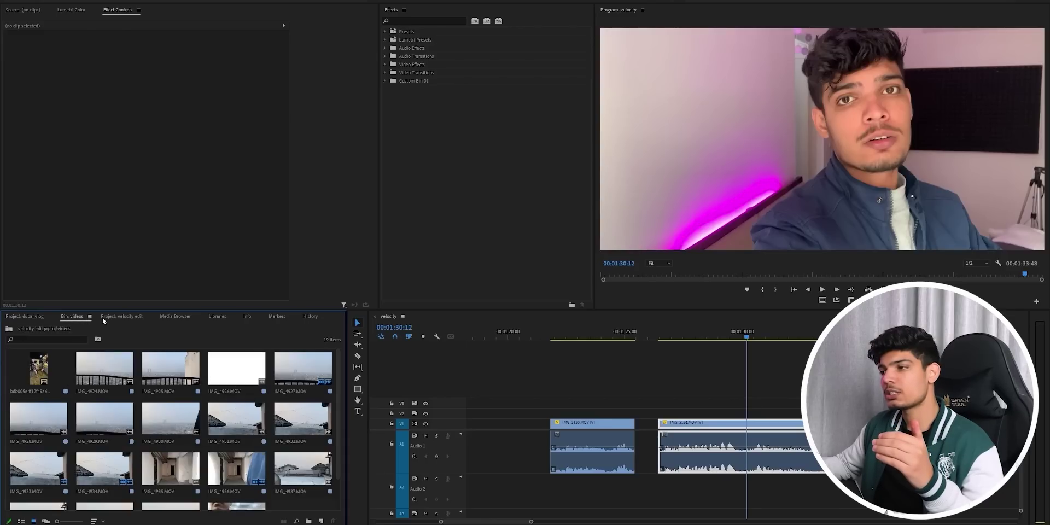
pyautogui.click(104, 317)
pyautogui.click(175, 316)
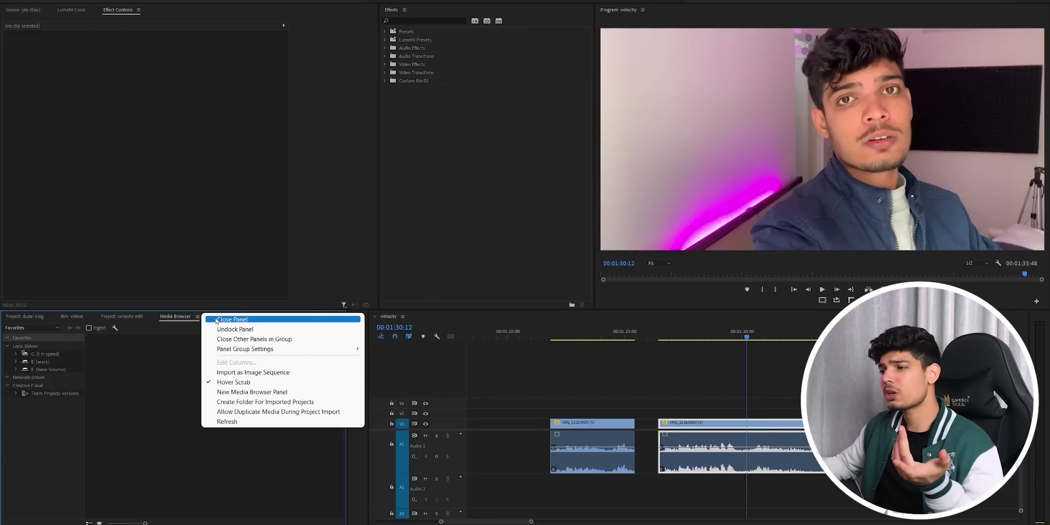
pyautogui.click(216, 319)
pyautogui.click(184, 316)
pyautogui.click(174, 316)
pyautogui.click(188, 319)
pyautogui.click(183, 317)
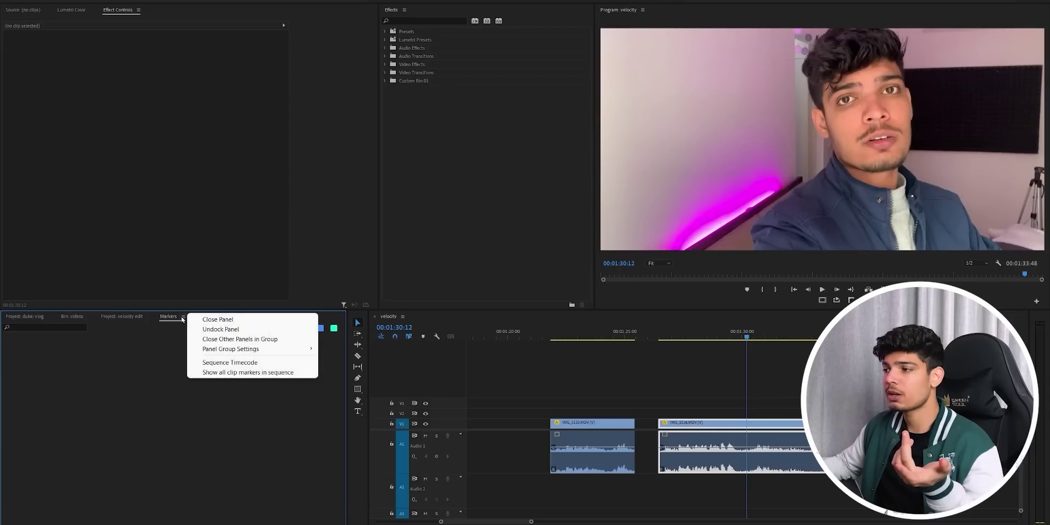
pyautogui.click(121, 316)
pyautogui.click(168, 316)
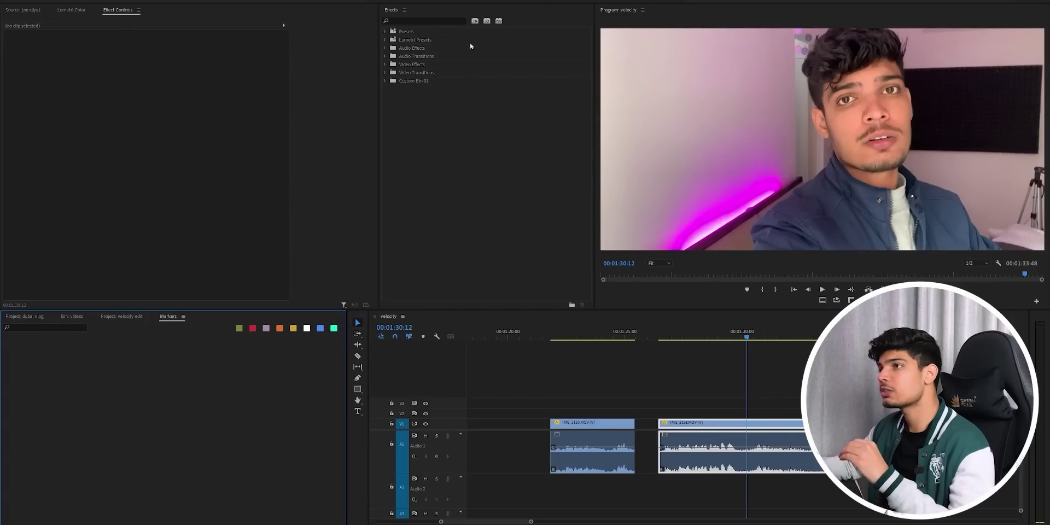
pyautogui.click(191, 1)
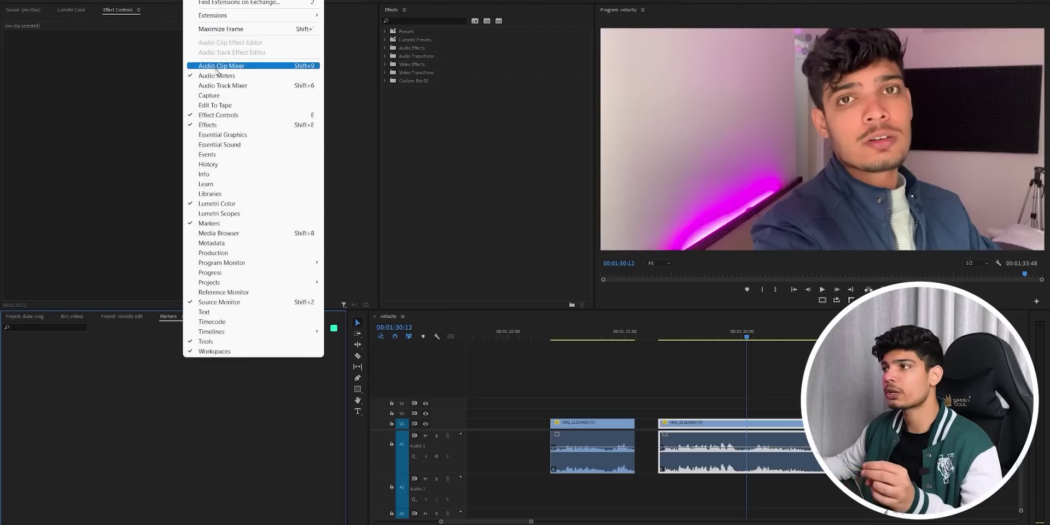
pyautogui.click(228, 88)
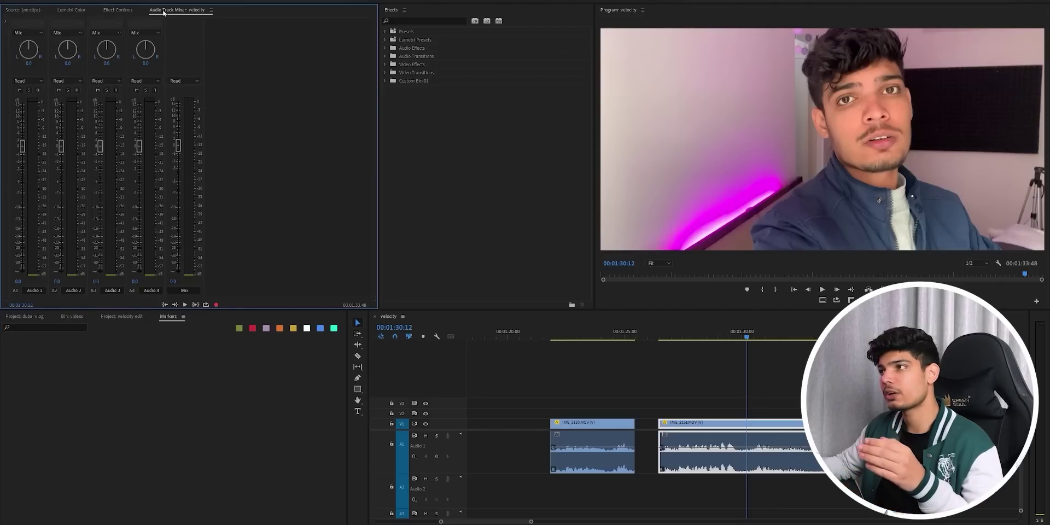
# Step: Dock Effect Controls beside Effects, save the layout as workspace 'editing yt' and load it
pyautogui.moveTo(117, 10)
pyautogui.mouseDown()
pyautogui.moveTo(394, 113)
pyautogui.moveTo(442, 147)
pyautogui.mouseUp()
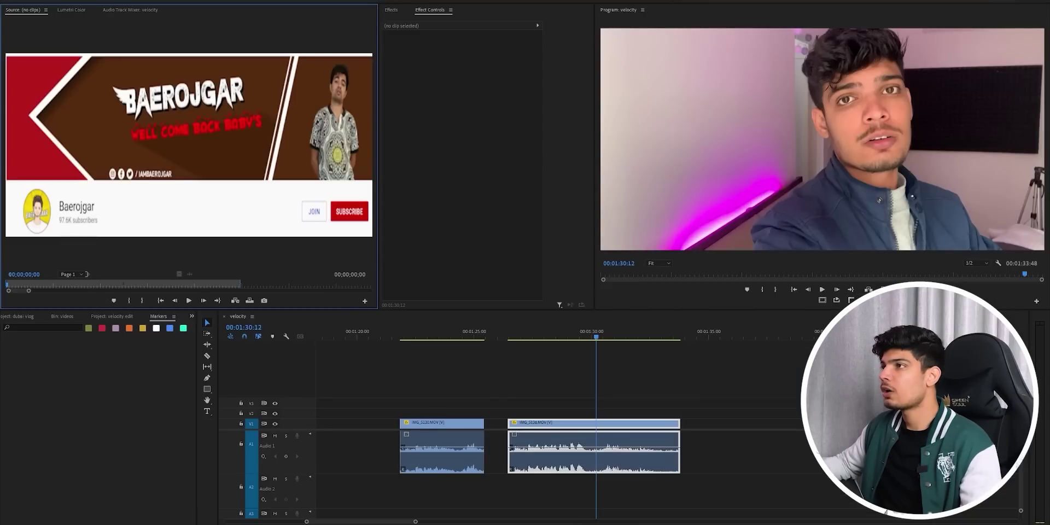
pyautogui.click(213, 0)
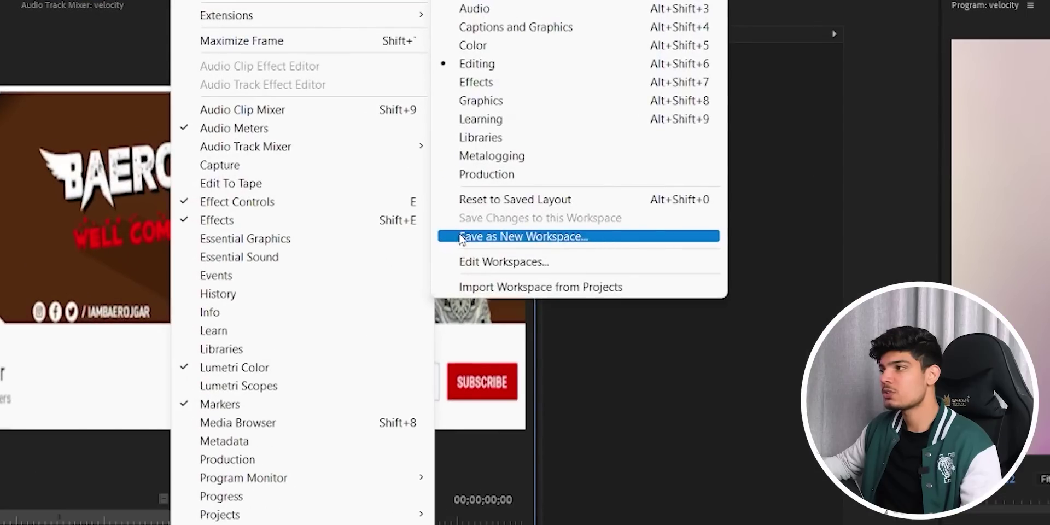
pyautogui.click(467, 239)
pyautogui.write('editing yt')
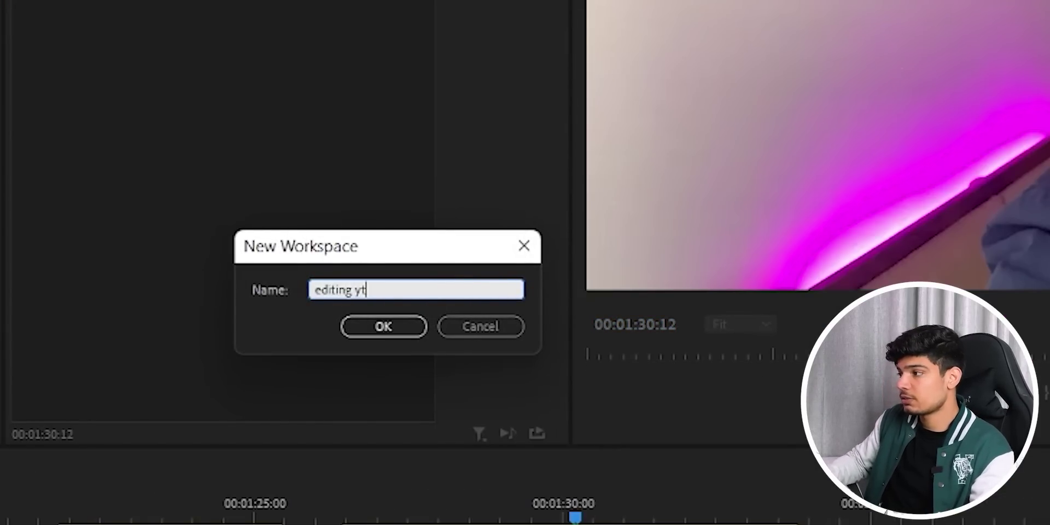
pyautogui.press('Return')
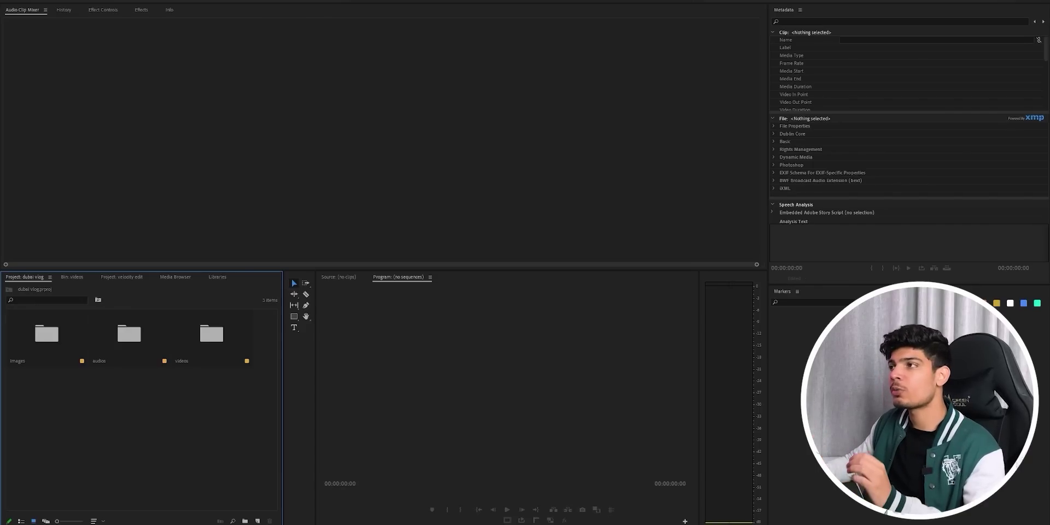
pyautogui.click(200, 0)
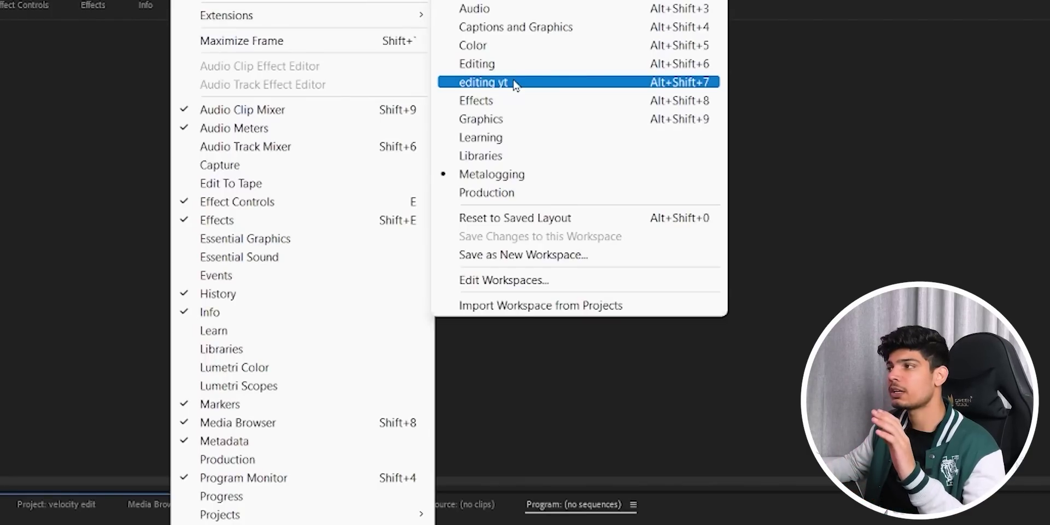
pyautogui.click(512, 83)
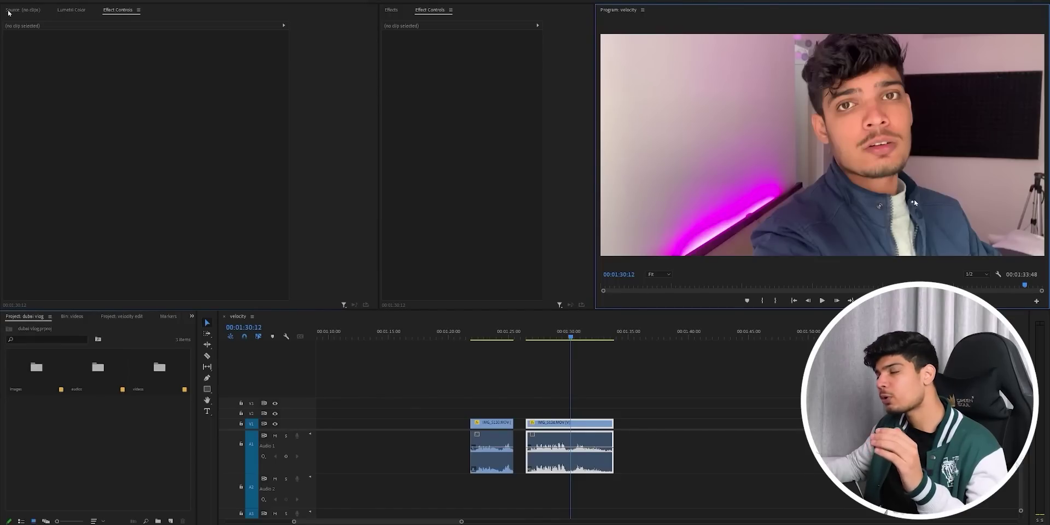
# Step: Swap Export Frame for Rulers, Safe Margins, Global FX Mute and Guides buttons in the Program Monitor
pyautogui.click(1035, 301)
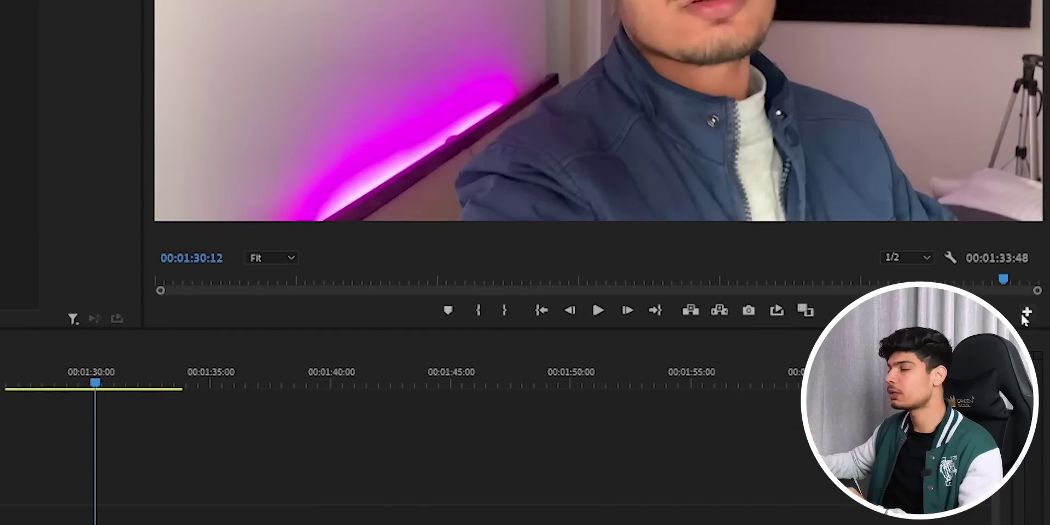
pyautogui.click(1025, 314)
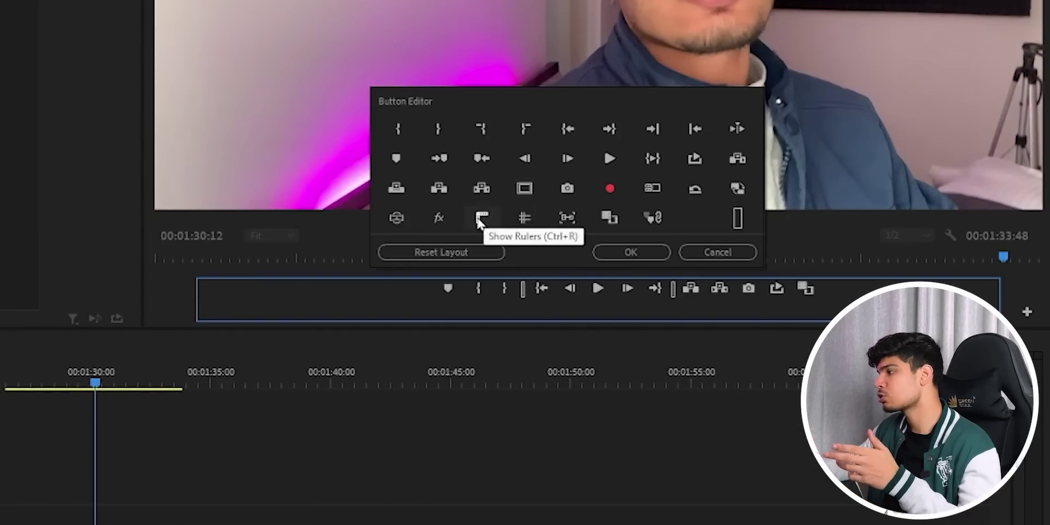
pyautogui.moveTo(776, 288); pyautogui.dragTo(712, 306)
pyautogui.moveTo(808, 297); pyautogui.dragTo(806, 289)
pyautogui.moveTo(525, 188); pyautogui.dragTo(834, 288)
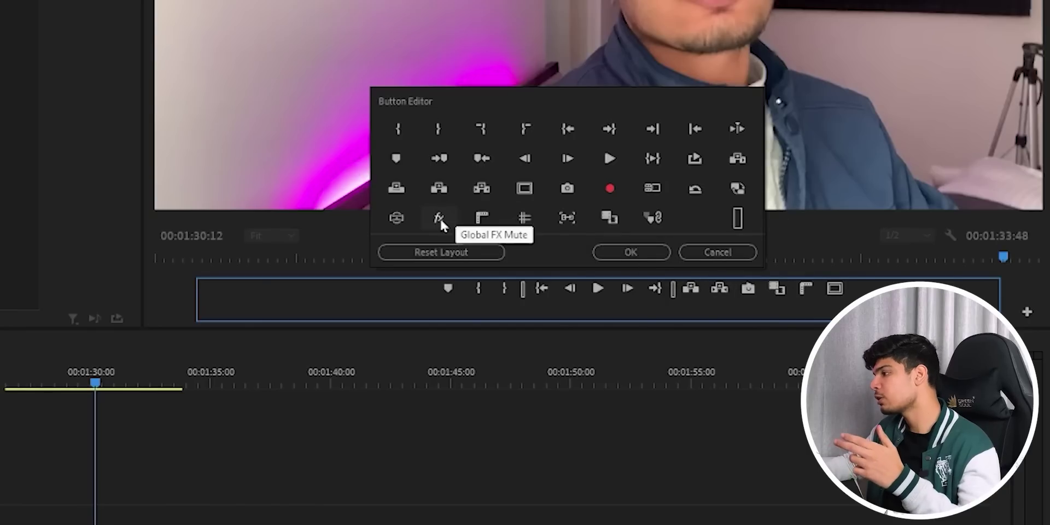
pyautogui.moveTo(440, 217); pyautogui.dragTo(833, 288)
pyautogui.moveTo(524, 217); pyautogui.dragTo(889, 288)
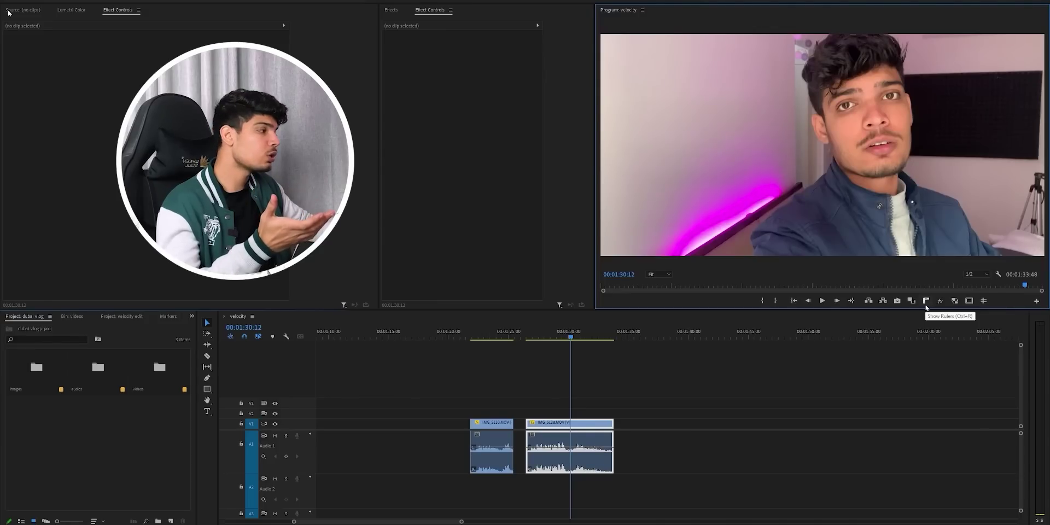
# Step: Show rulers and place a horizontal guide near the top of the frame
pyautogui.click(926, 307)
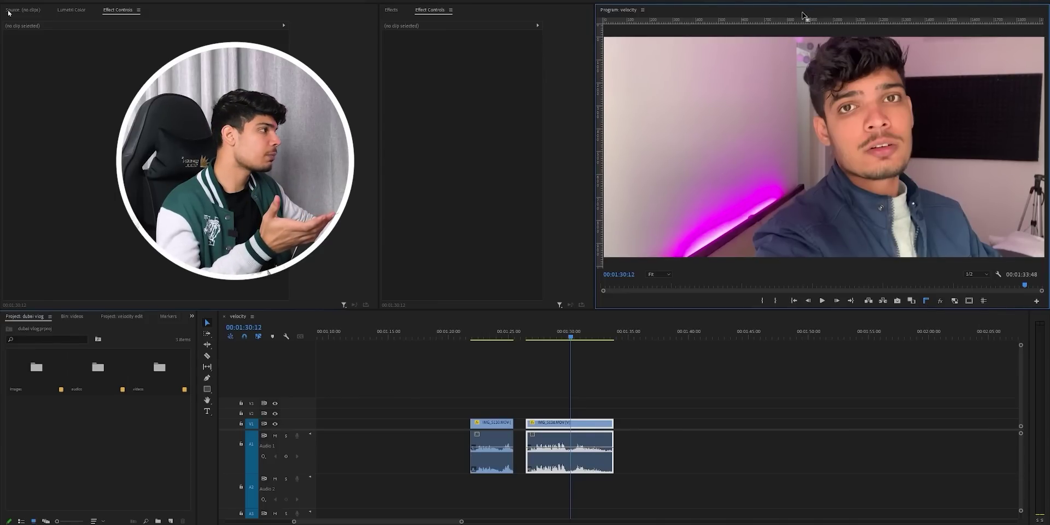
pyautogui.moveTo(803, 53); pyautogui.dragTo(787, 175)
pyautogui.moveTo(599, 134)
pyautogui.mouseDown()
pyautogui.moveTo(723, 96)
pyautogui.moveTo(723, 30)
pyautogui.mouseUp()
# Step: Clear the guide, turn on safe margins and monitor snapping, then snap the rooftop image to Y 480
pyautogui.click(969, 301)
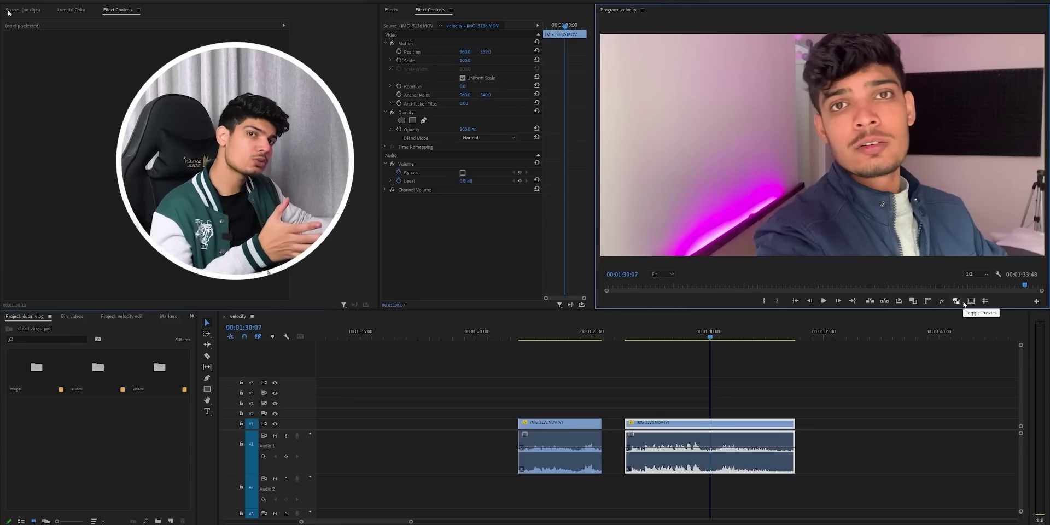
pyautogui.click(997, 274)
pyautogui.moveTo(931, 280)
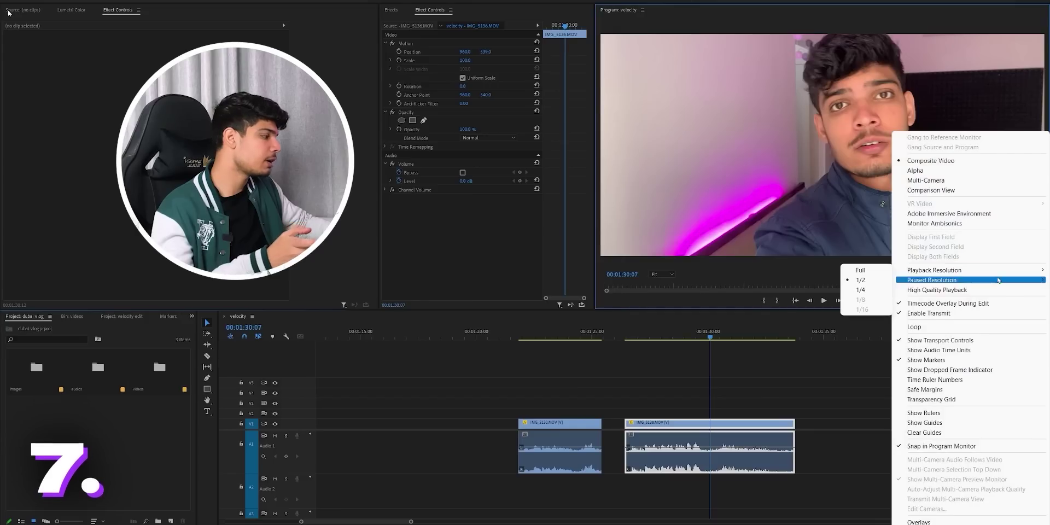
pyautogui.click(911, 446)
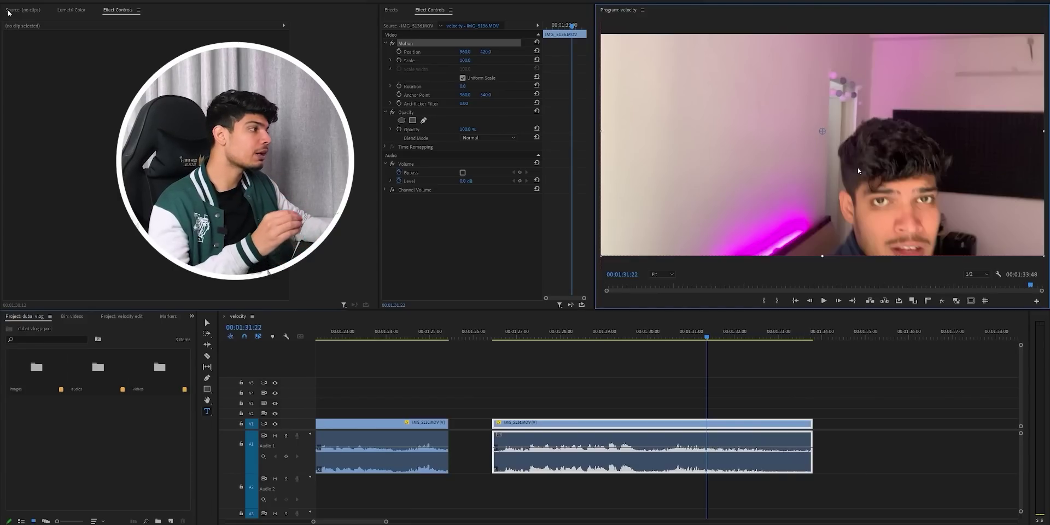
pyautogui.moveTo(858, 172); pyautogui.dragTo(854, 187)
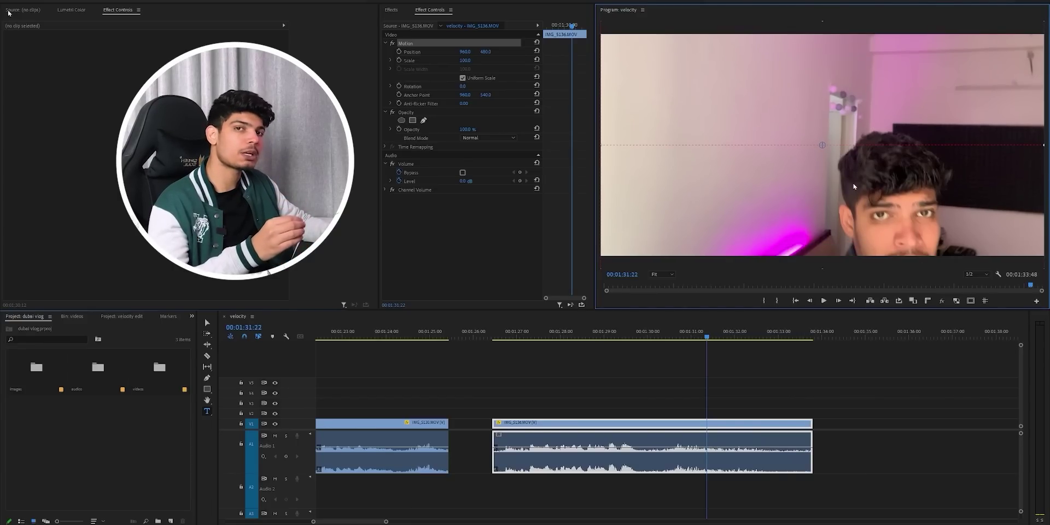
pyautogui.press('space')
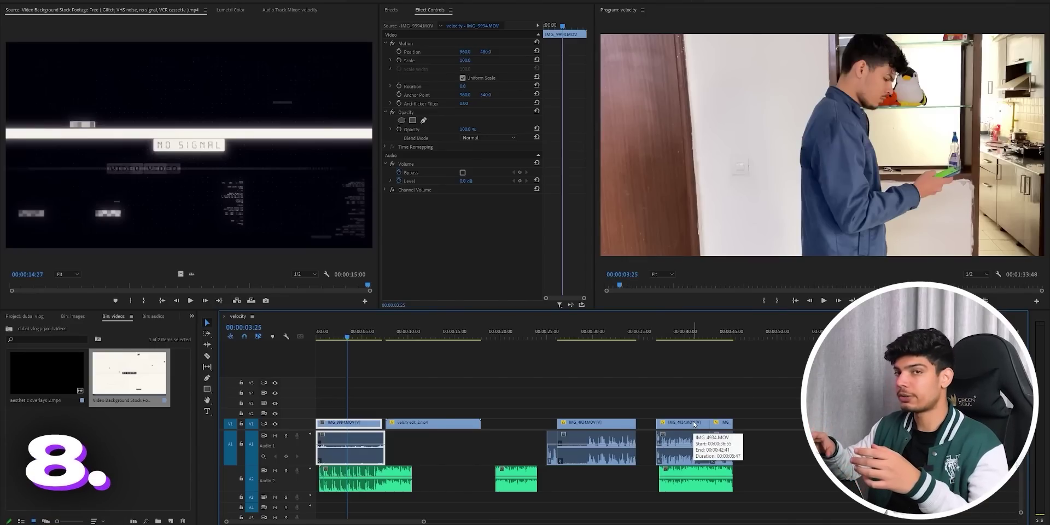
# Step: Select the music clip on Audio 2, then IMG_9994 at the sequence start
pyautogui.click(514, 478)
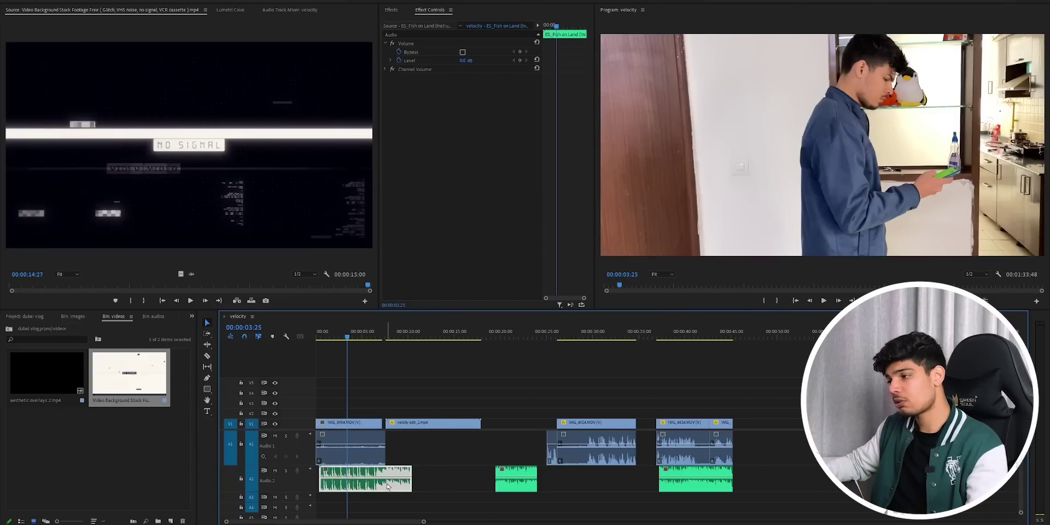
pyautogui.click(511, 332)
pyautogui.click(687, 333)
pyautogui.click(319, 334)
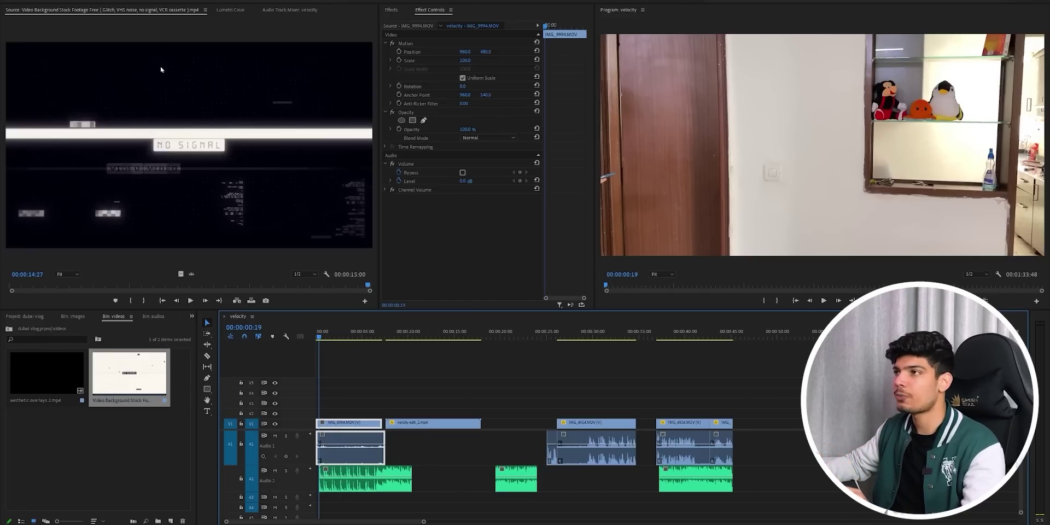
# Step: Set the Audio 2 track volume to -20 dB in velocity's Audio Track Mixer
pyautogui.click(200, 0)
pyautogui.moveTo(246, 85)
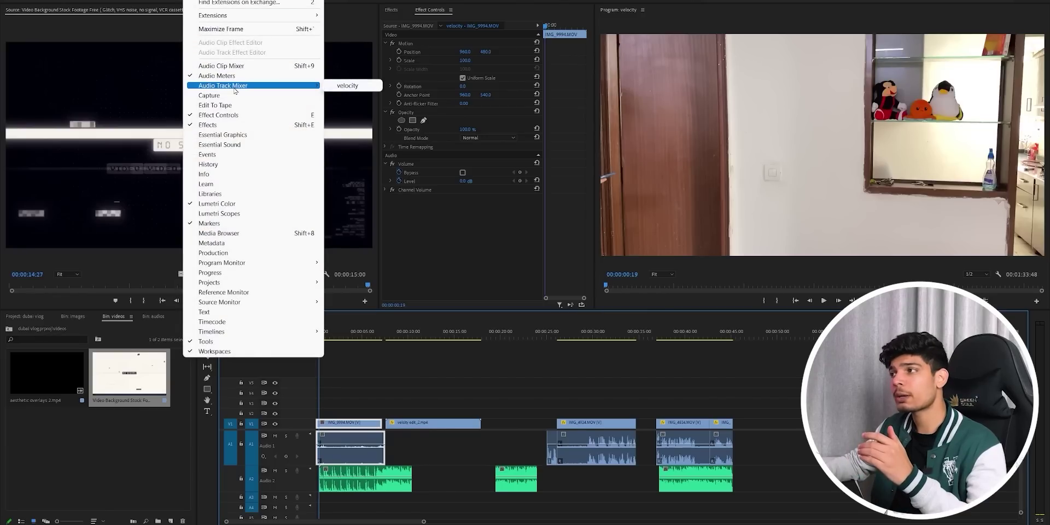
pyautogui.click(345, 88)
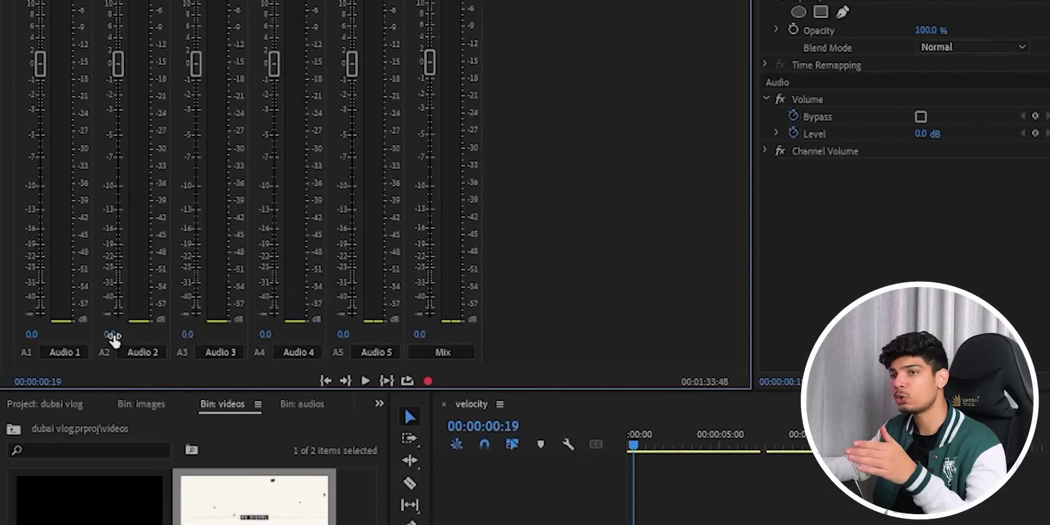
pyautogui.click(111, 335)
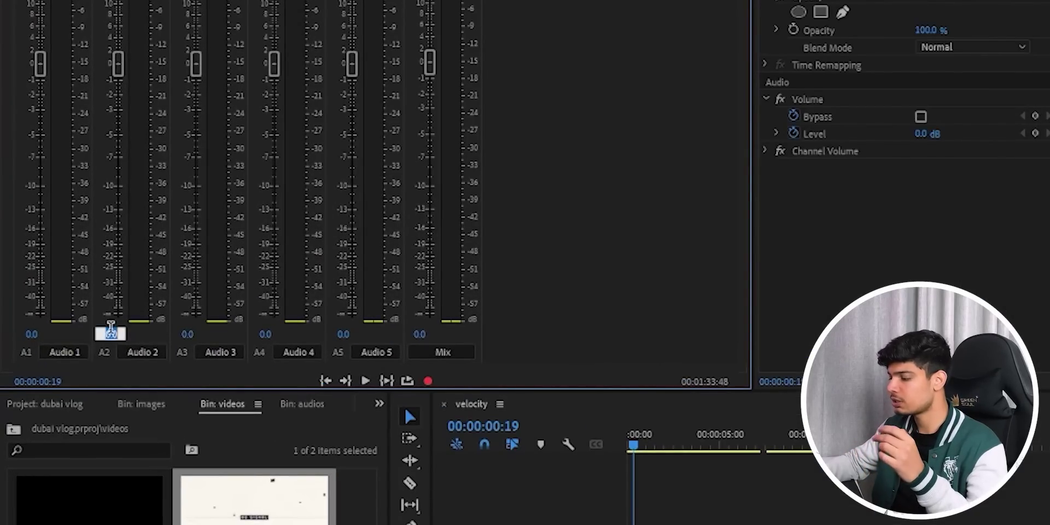
pyautogui.write('-20')
pyautogui.press('Return')
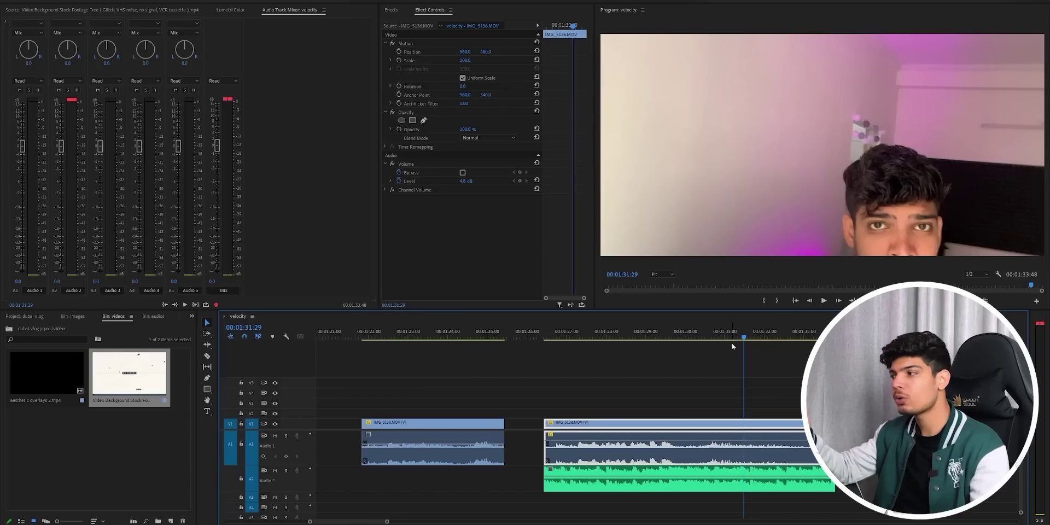
# Step: Return the playhead to 01:27:21 and select the ES_Fish on Land music clip
pyautogui.click(579, 335)
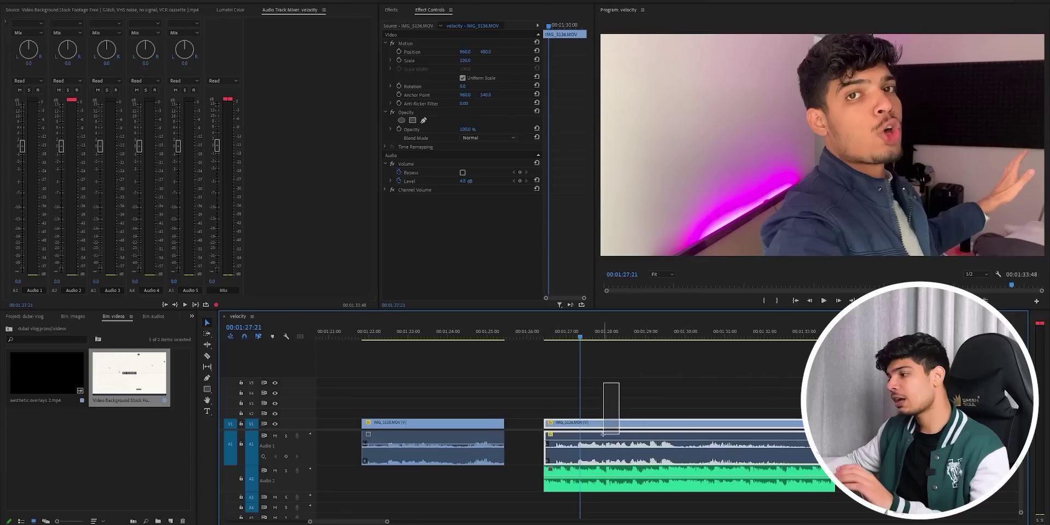
pyautogui.click(600, 469)
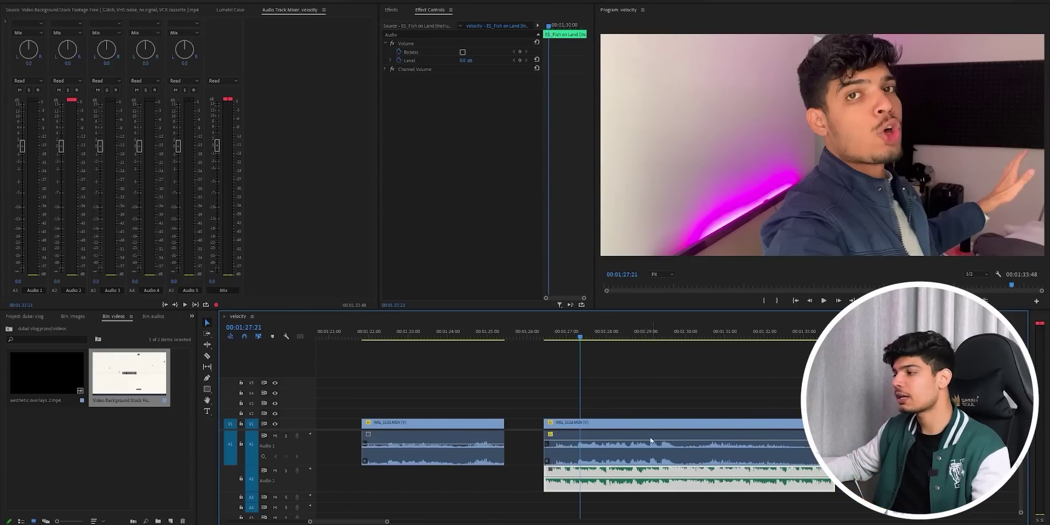
pyautogui.click(197, 1)
# Step: In Essential Sound, enable EQ on the music clip with the On the Telephone preset
pyautogui.click(220, 145)
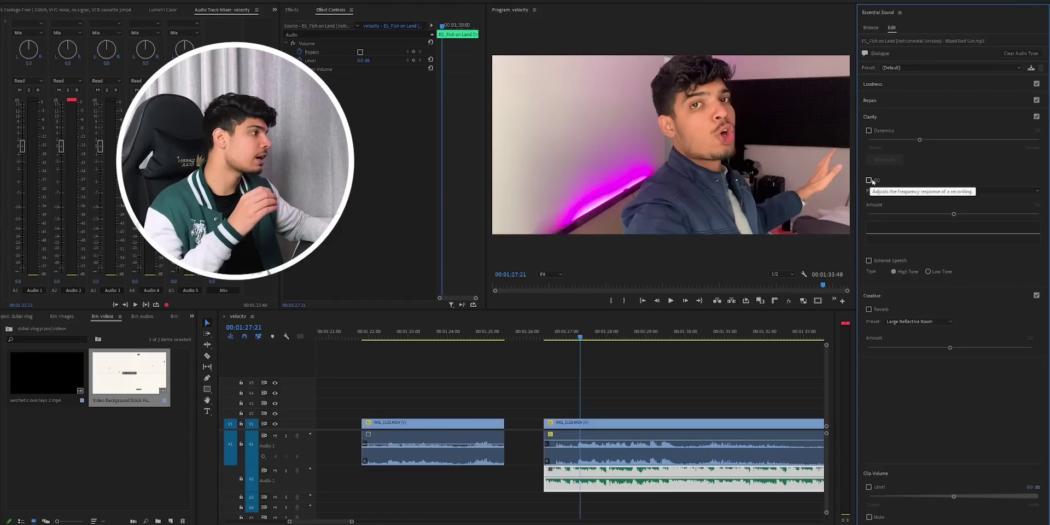
pyautogui.click(868, 180)
pyautogui.click(929, 191)
pyautogui.click(918, 236)
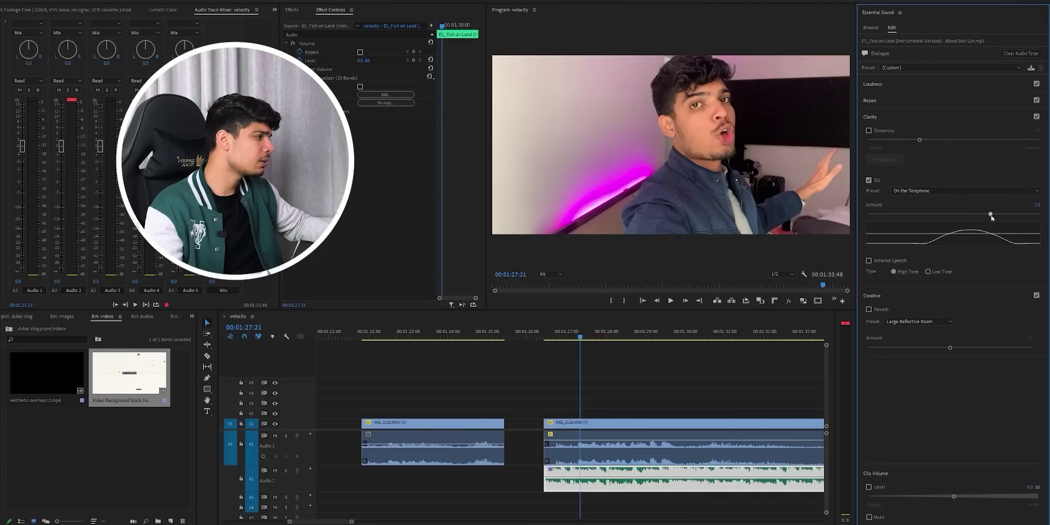
# Step: Play back the sequence to hear the EQ, then select the green music clip
pyautogui.press('d')
pyautogui.press('space')
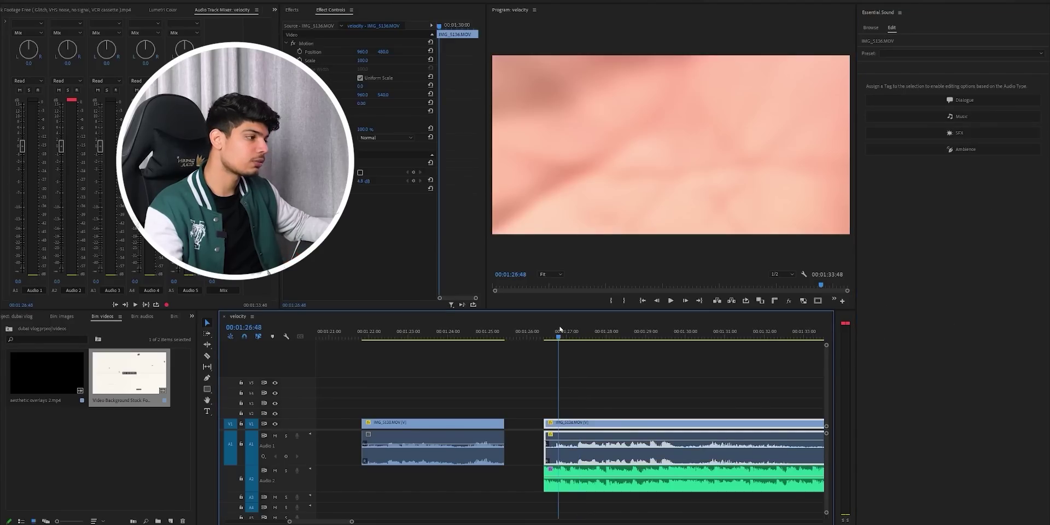
pyautogui.scroll(-2, 572, 351)
pyautogui.scroll(-1, 574, 410)
pyautogui.click(579, 477)
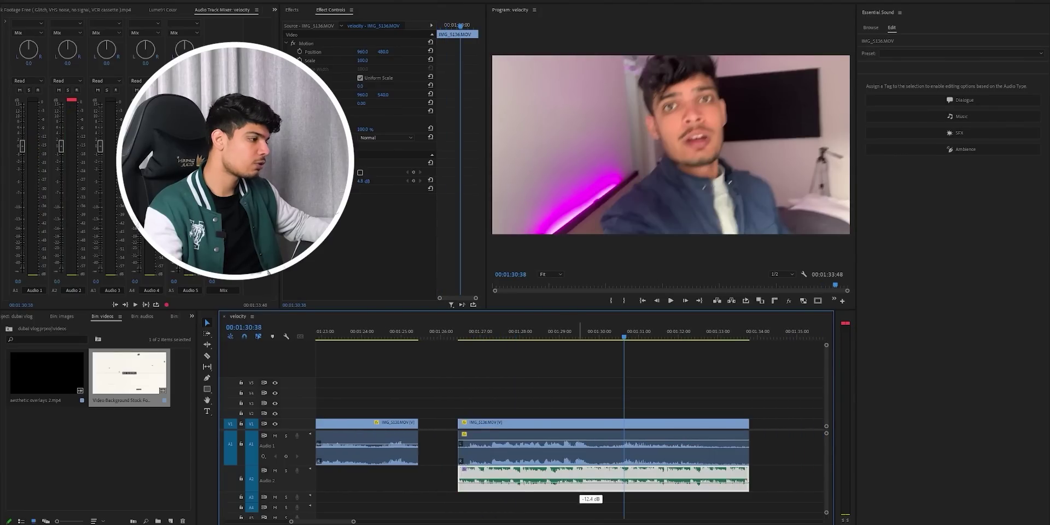
pyautogui.click(476, 335)
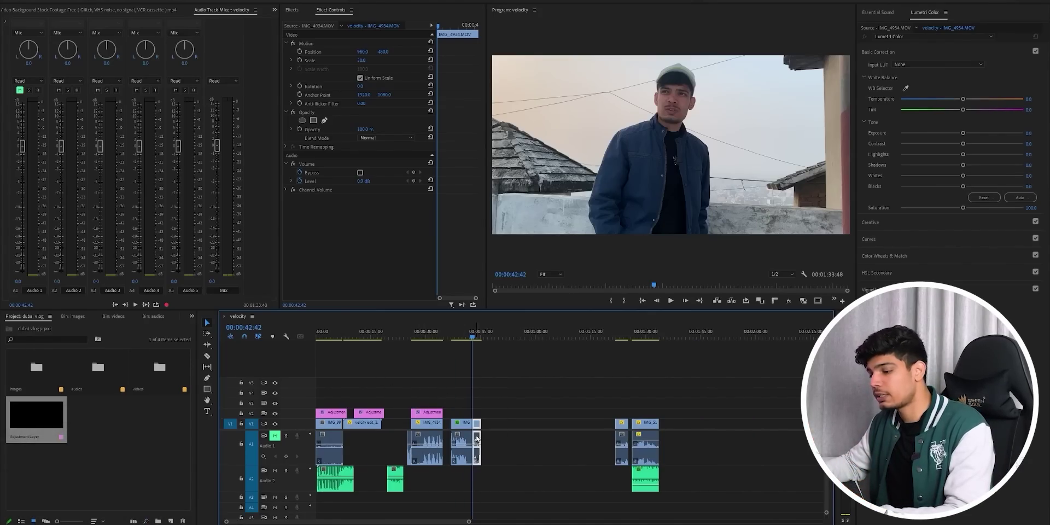
# Step: Delete the selected IMG clip, undo it, and move the playhead to the welcome clip
pyautogui.press('Delete')
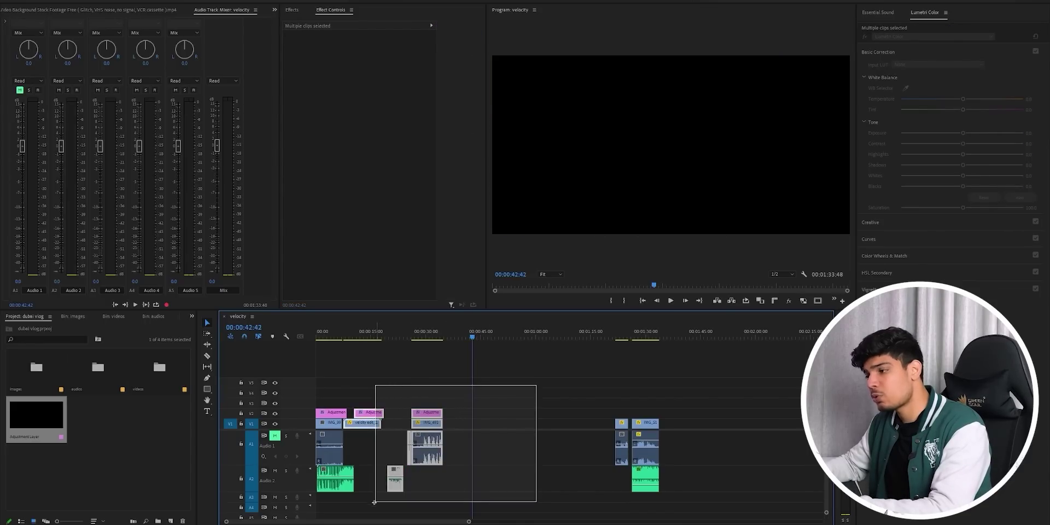
pyautogui.moveTo(443, 438); pyautogui.dragTo(383, 495)
pyautogui.click(386, 464)
pyautogui.hotkey('ctrl', 'z')
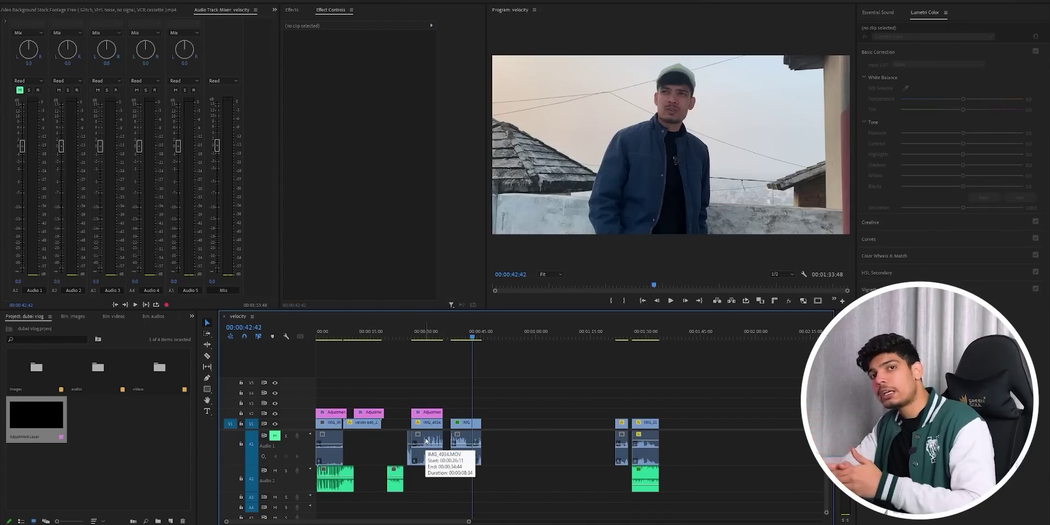
pyautogui.click(368, 336)
pyautogui.click(467, 336)
pyautogui.click(369, 336)
# Step: Mark 00:00:14:22 to 00:00:41:14, lift and undo, then close the sequence gaps
pyautogui.press('=')
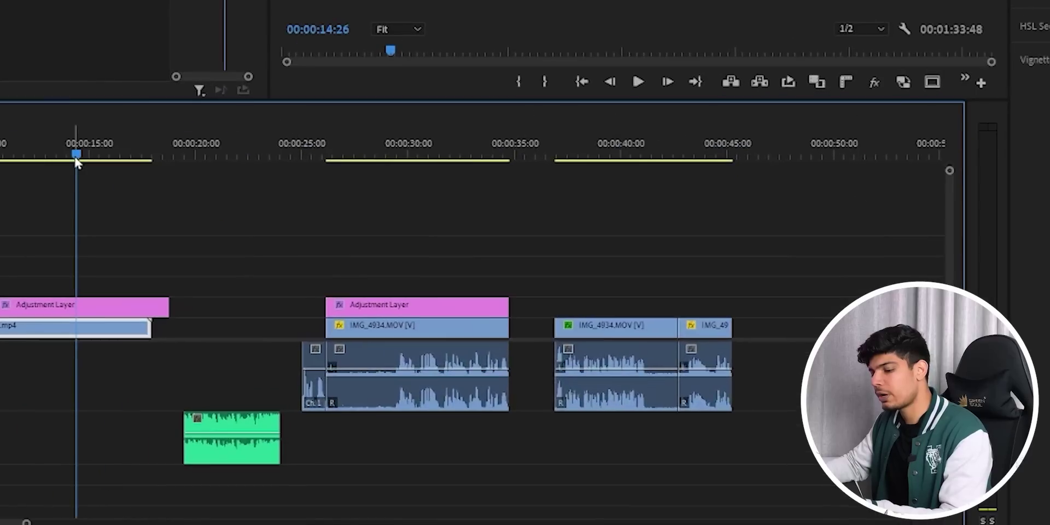
pyautogui.moveTo(391, 339); pyautogui.dragTo(675, 341)
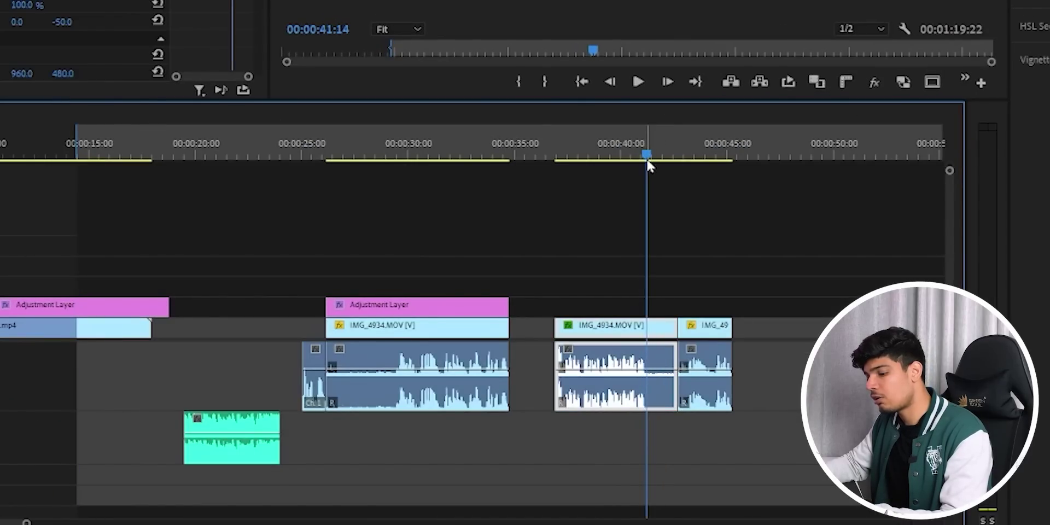
pyautogui.press('o')
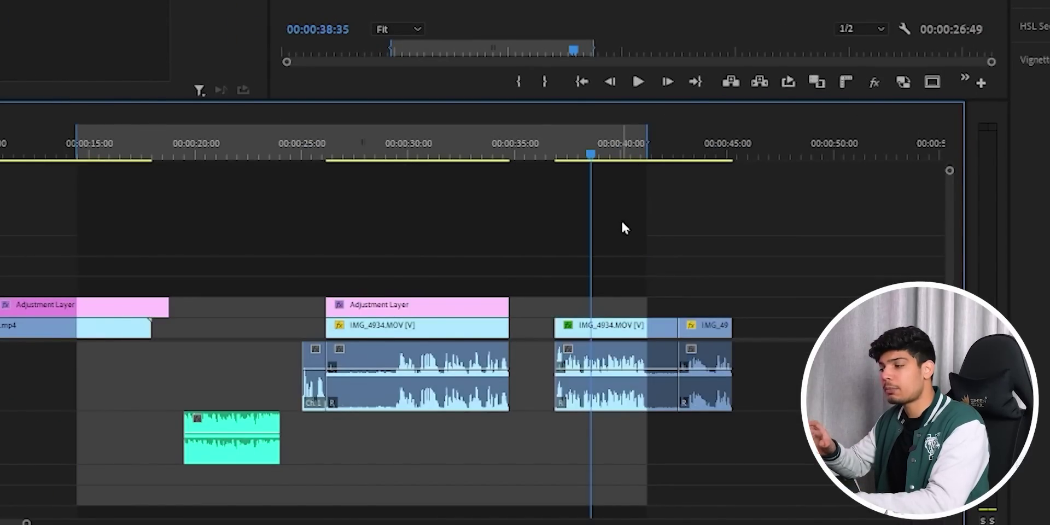
pyautogui.press(';')
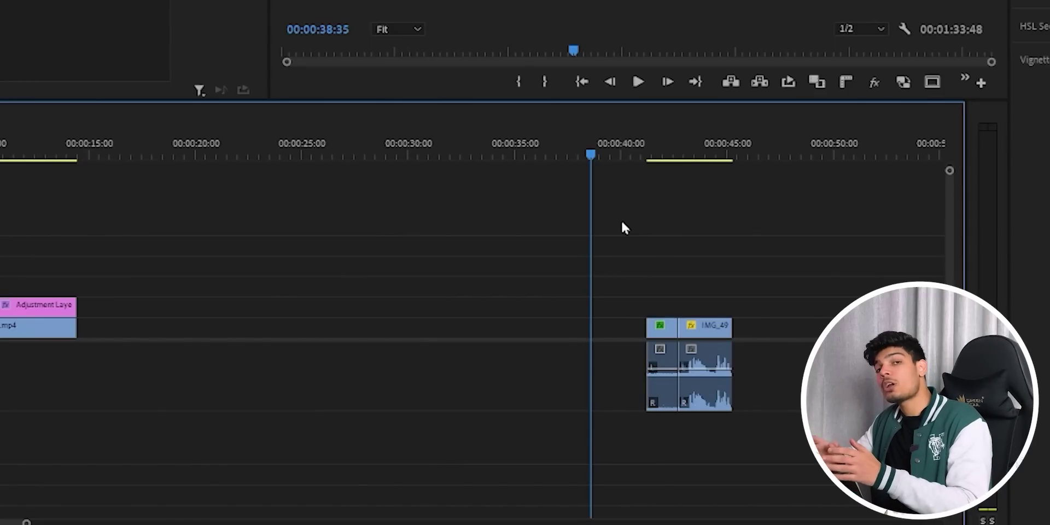
pyautogui.hotkey('ctrl', 'z')
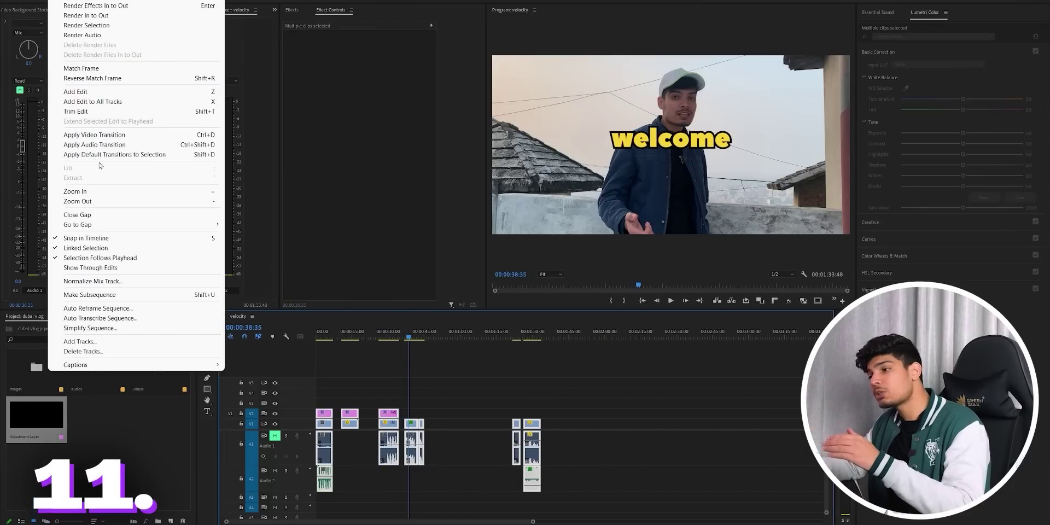
pyautogui.click(350, 86)
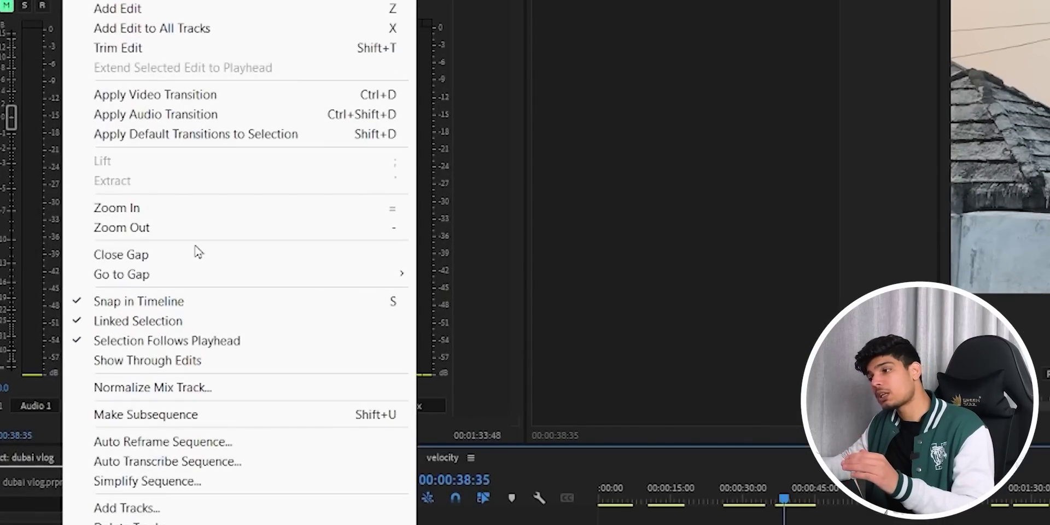
pyautogui.click(199, 254)
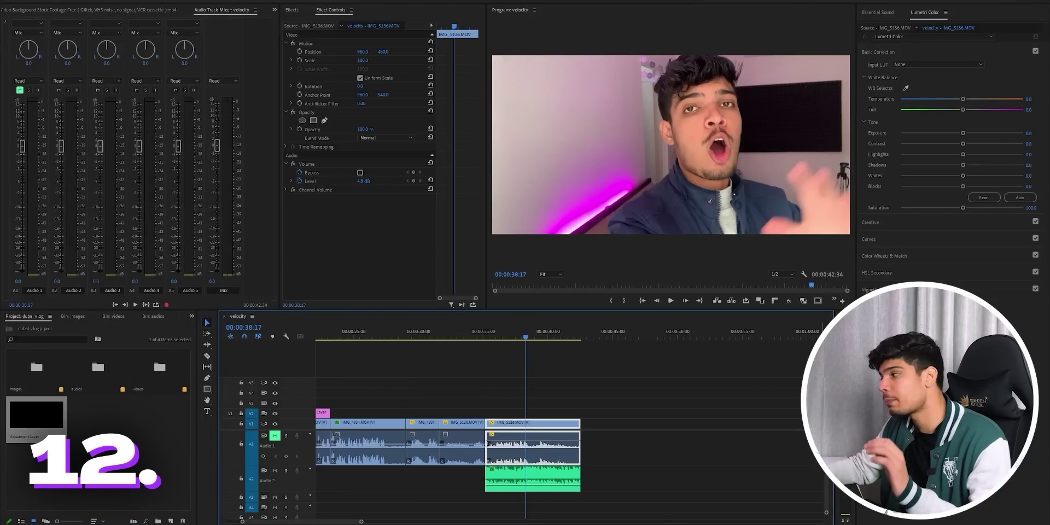
# Step: Grade IMG_5136 with exposure 1.1 and temperature and tint at -100
pyautogui.moveTo(962, 133); pyautogui.dragTo(975, 133)
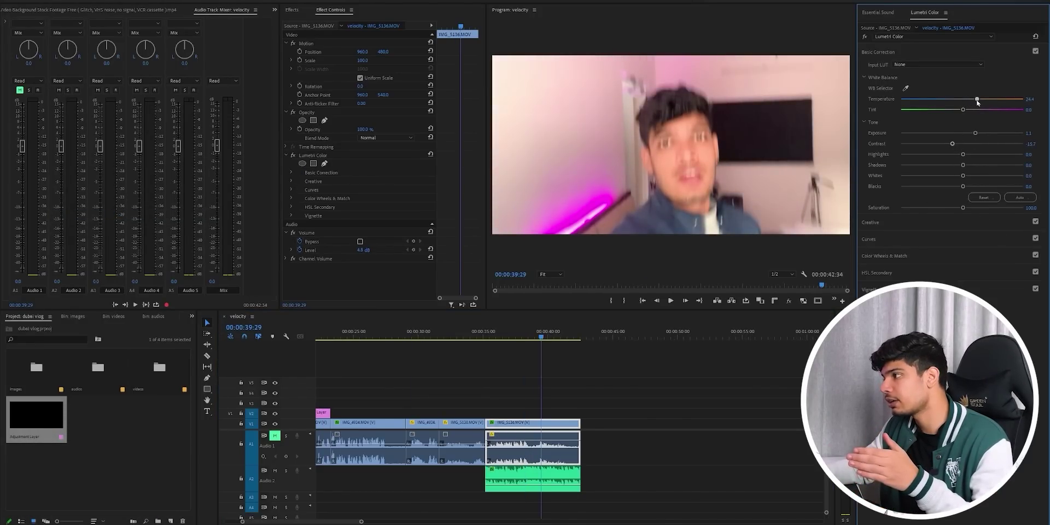
pyautogui.click(542, 334)
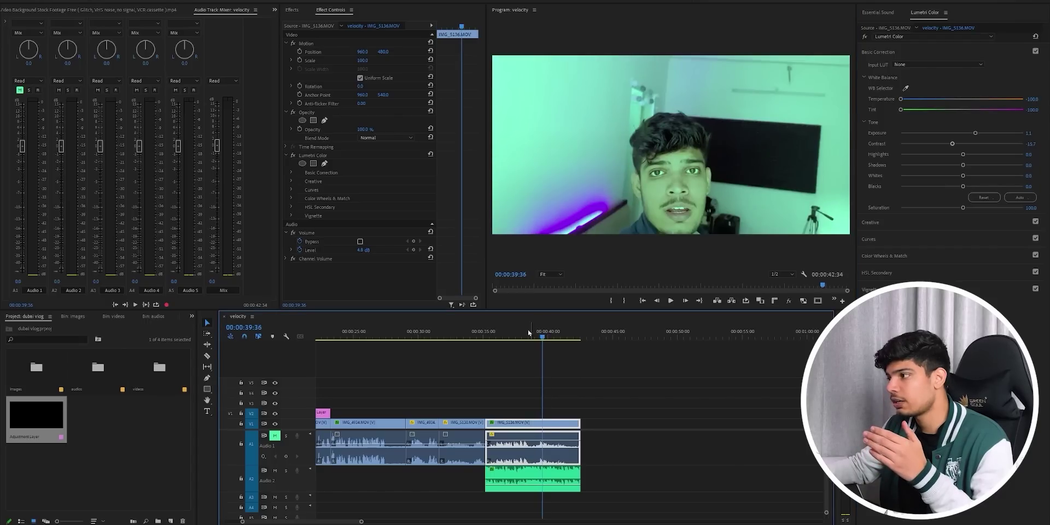
pyautogui.click(454, 335)
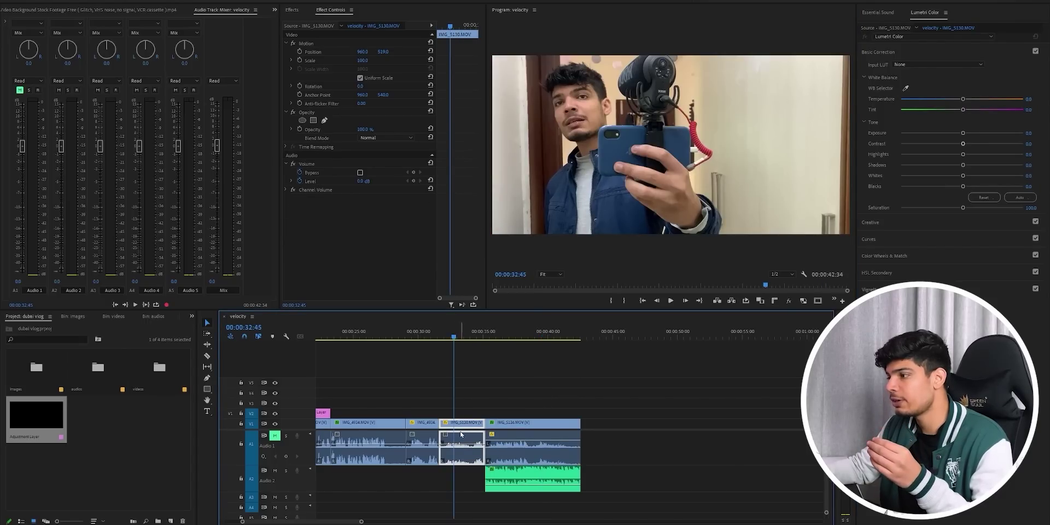
pyautogui.click(526, 335)
# Step: Copy IMG_5136's Lumetri Color effect from Effect Controls
pyautogui.rightClick(331, 155)
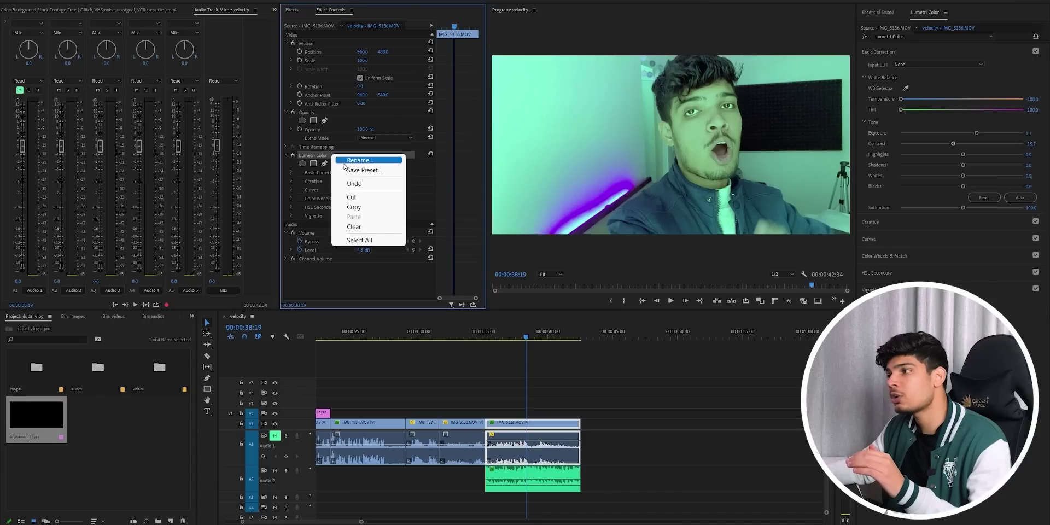
pyautogui.click(354, 207)
pyautogui.click(459, 336)
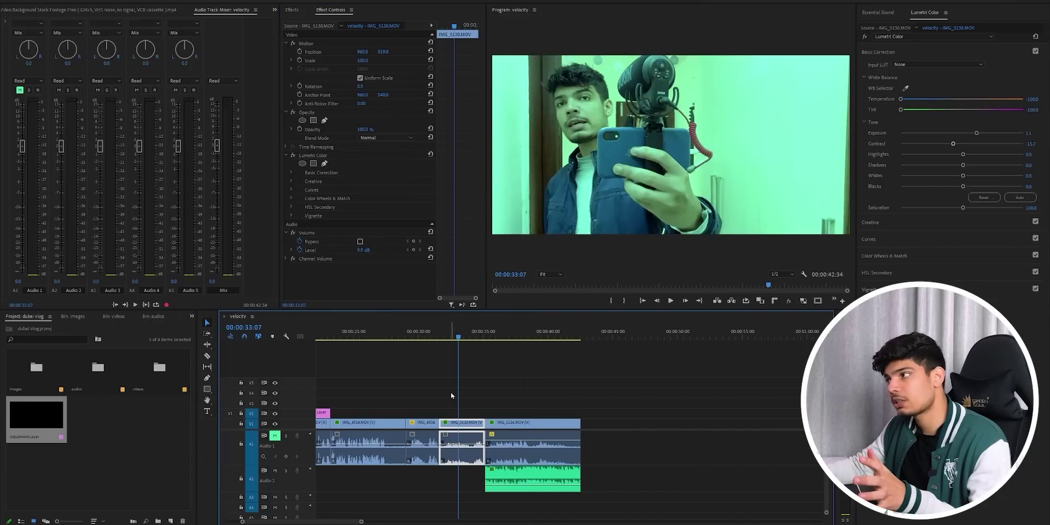
pyautogui.click(506, 336)
pyautogui.click(516, 429)
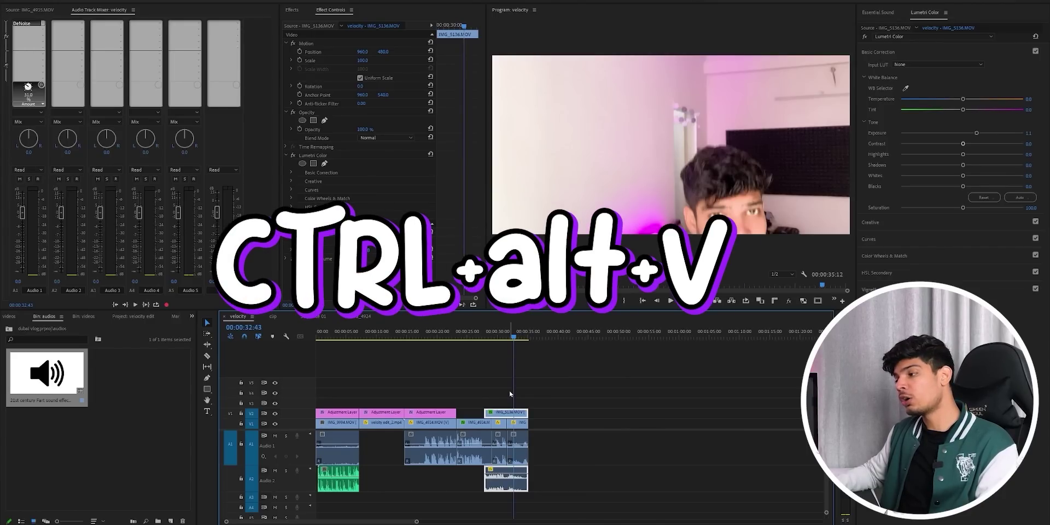
# Step: Paste the copied Lumetri Color attributes onto the IMG_4934 clip
pyautogui.hotkey('ctrl', 'alt', 'v')
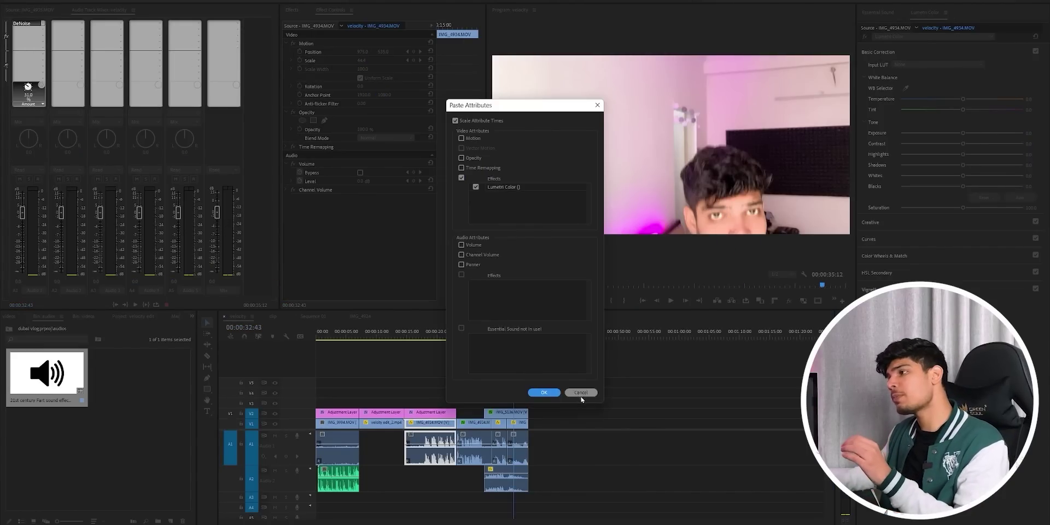
pyautogui.click(576, 393)
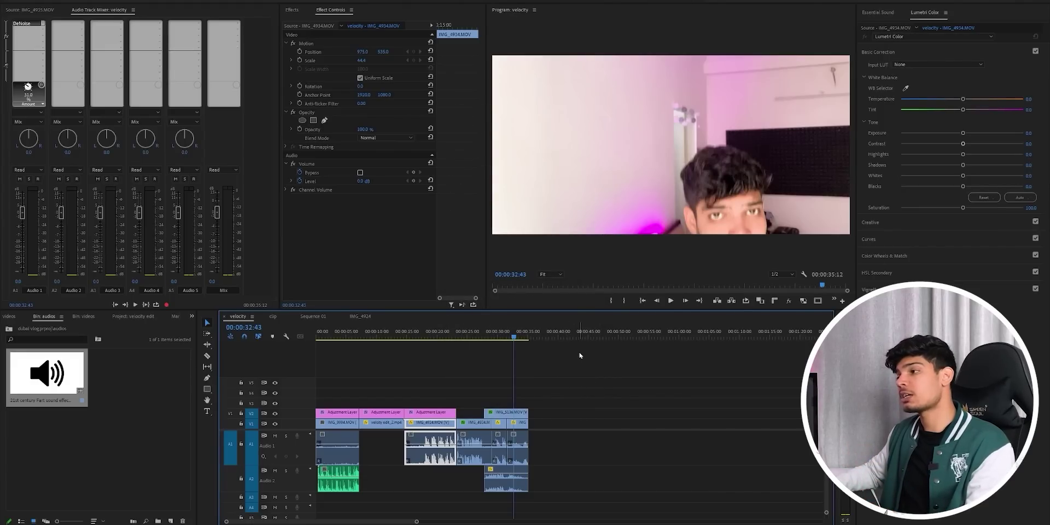
pyautogui.click(505, 412)
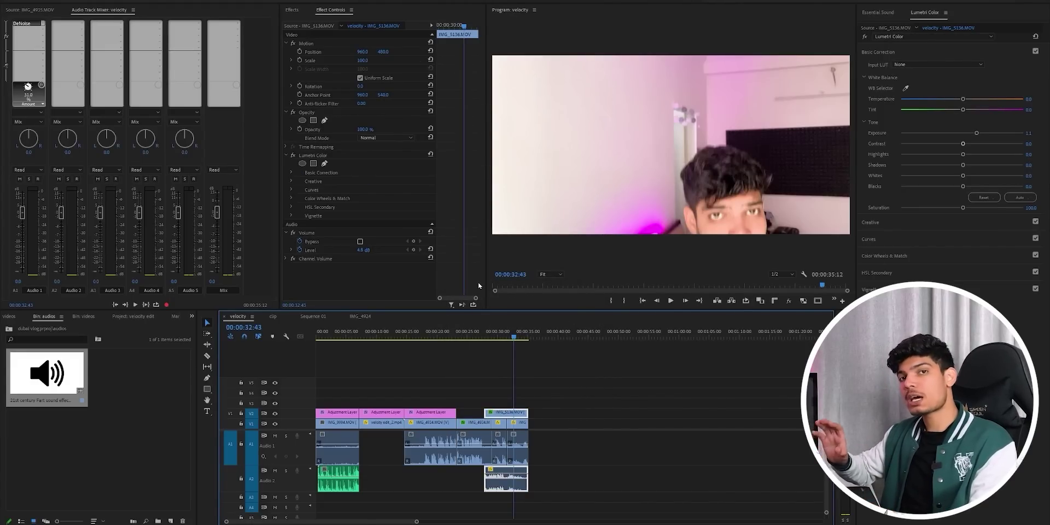
pyautogui.rightClick(422, 422)
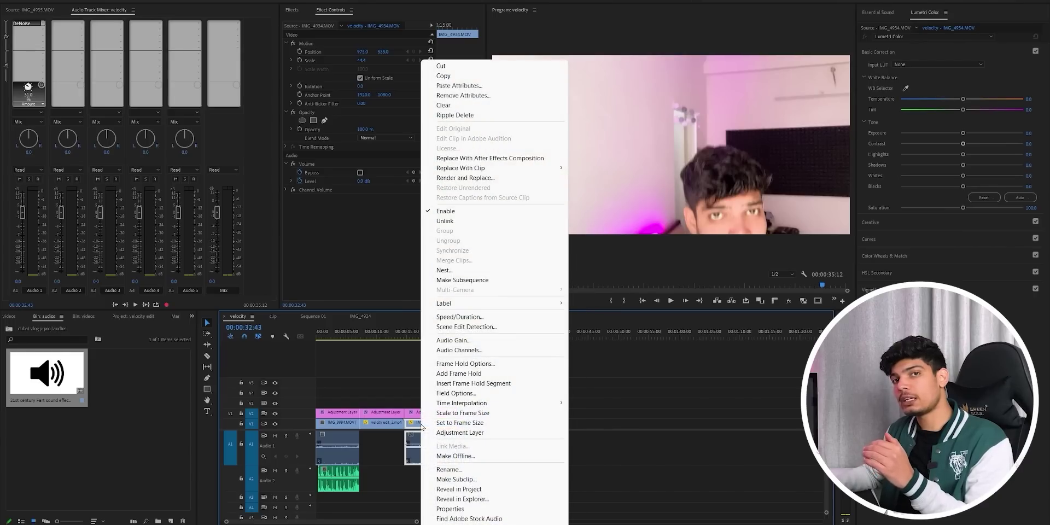
pyautogui.click(467, 86)
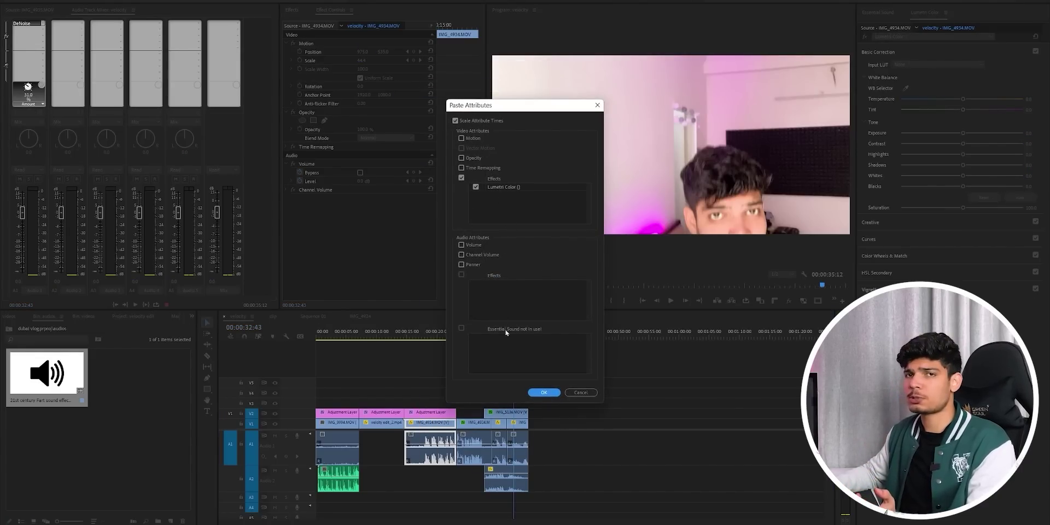
pyautogui.click(557, 392)
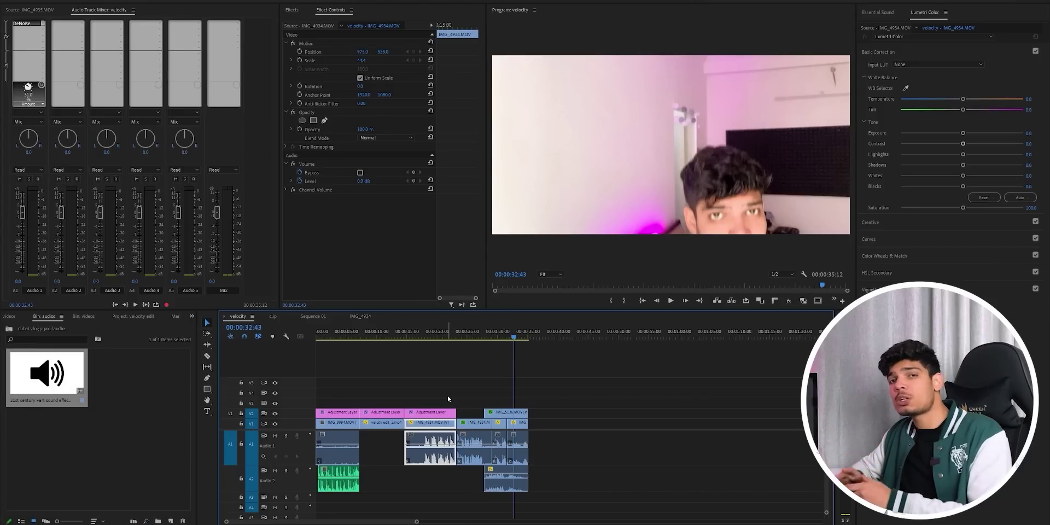
# Step: Drag DeNoise from the filtered Effects list onto the A1 clip and open its custom settings
pyautogui.scroll(3, 428, 402)
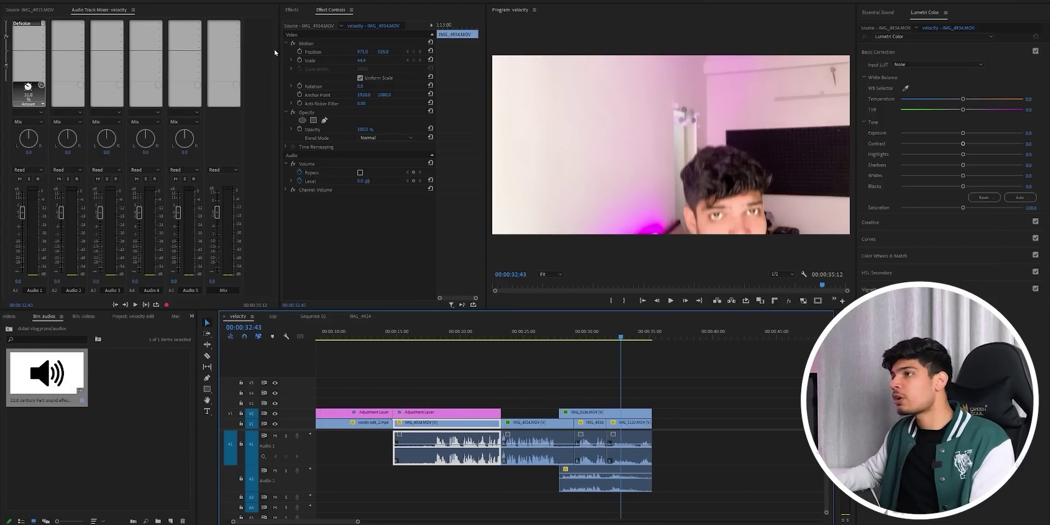
pyautogui.click(293, 10)
pyautogui.moveTo(323, 69); pyautogui.dragTo(474, 436)
pyautogui.click(330, 10)
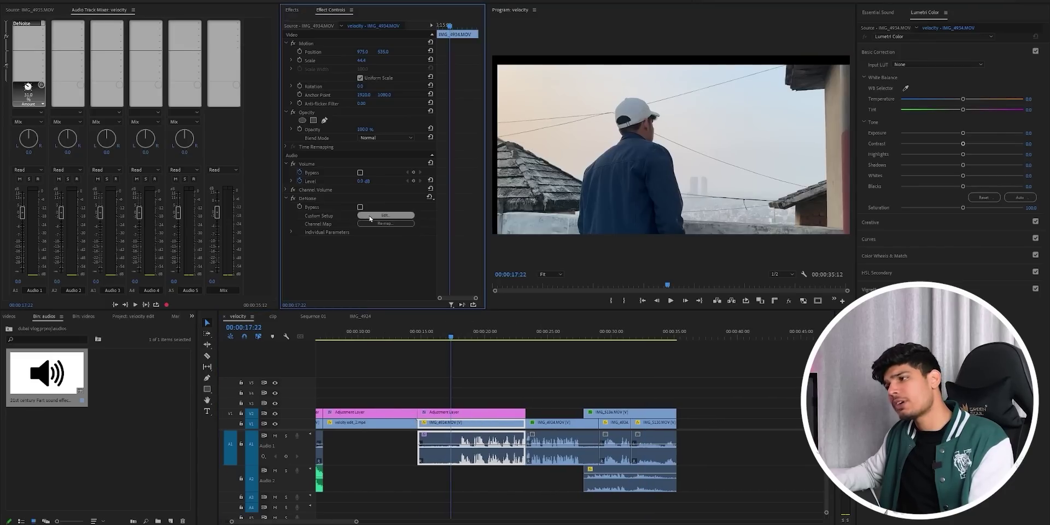
pyautogui.click(384, 215)
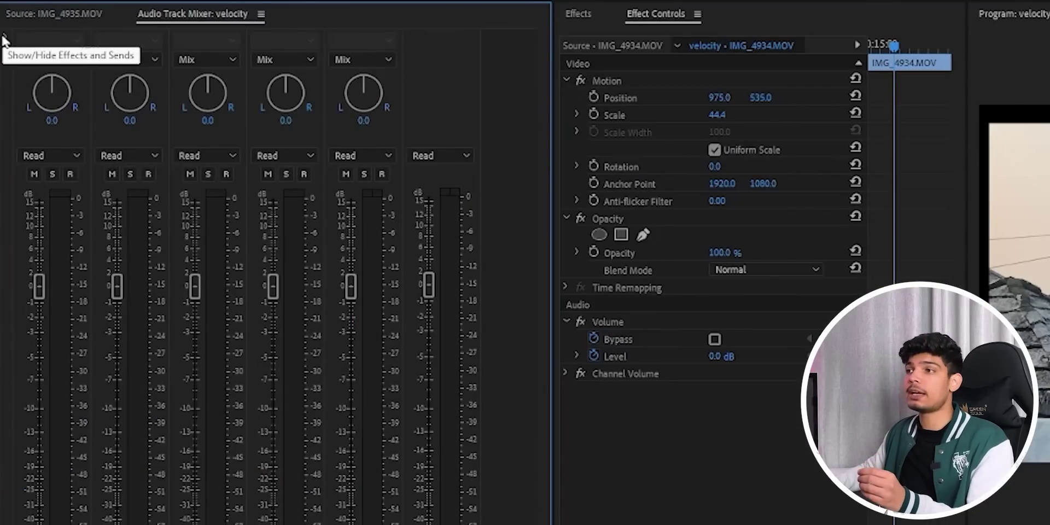
# Step: Insert DeNoise into Audio 1's first track-effect slot in the Audio Track Mixer
pyautogui.click(4, 39)
pyautogui.click(82, 41)
pyautogui.moveTo(130, 164)
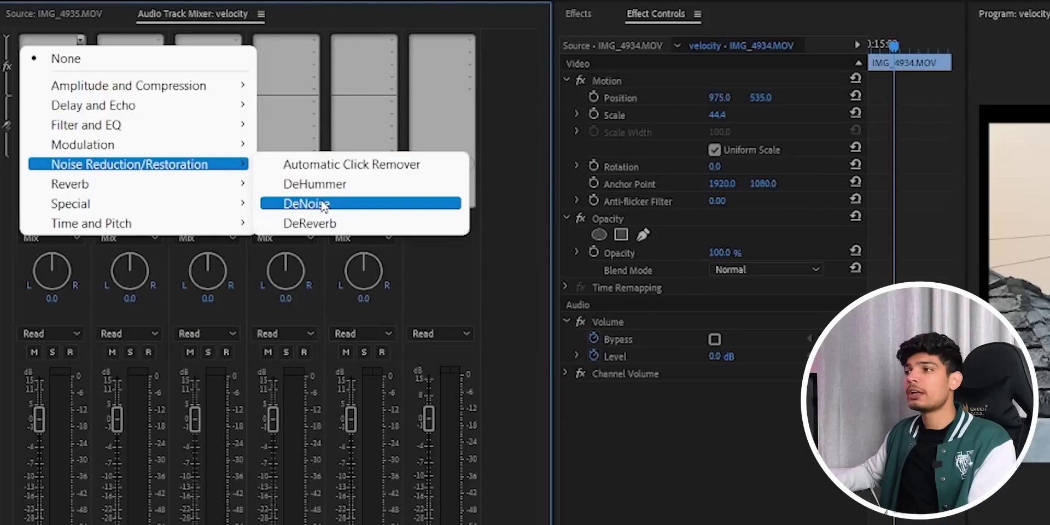
pyautogui.click(322, 205)
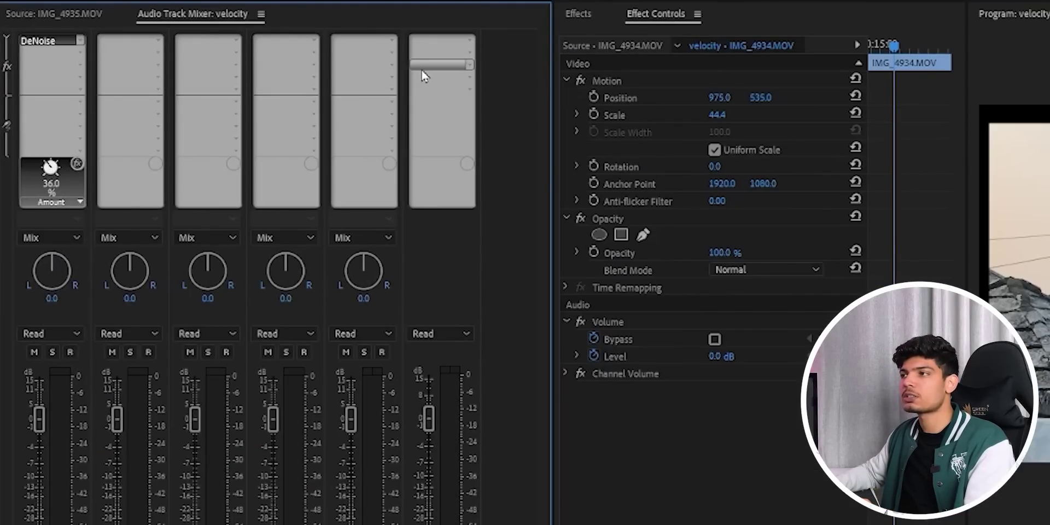
pyautogui.click(81, 64)
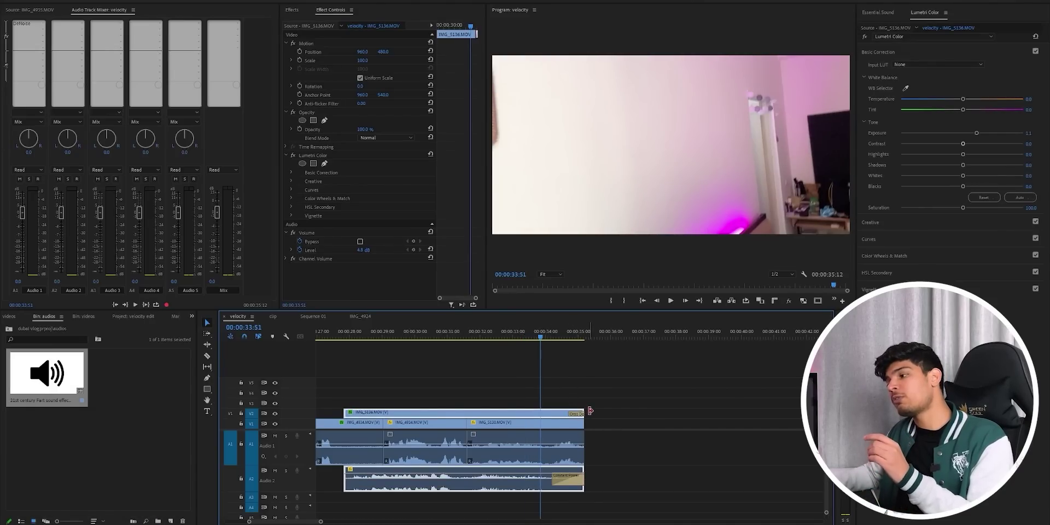
# Step: Replace IMG_5136's old transitions with default video (Ctrl+D) and audio (Ctrl+Shift+D) transitions
pyautogui.click(583, 396)
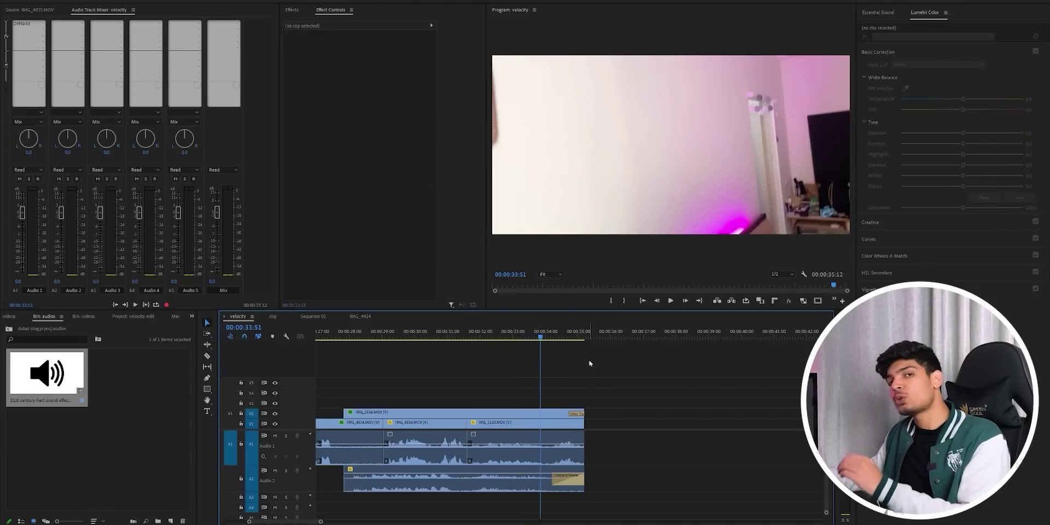
pyautogui.click(554, 416)
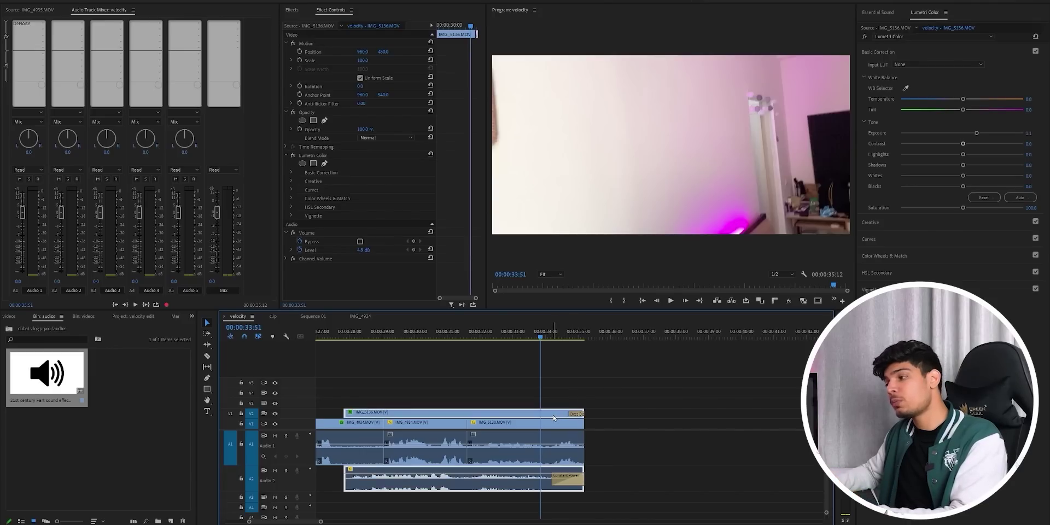
pyautogui.click(566, 482)
pyautogui.press('Delete')
pyautogui.click(548, 414)
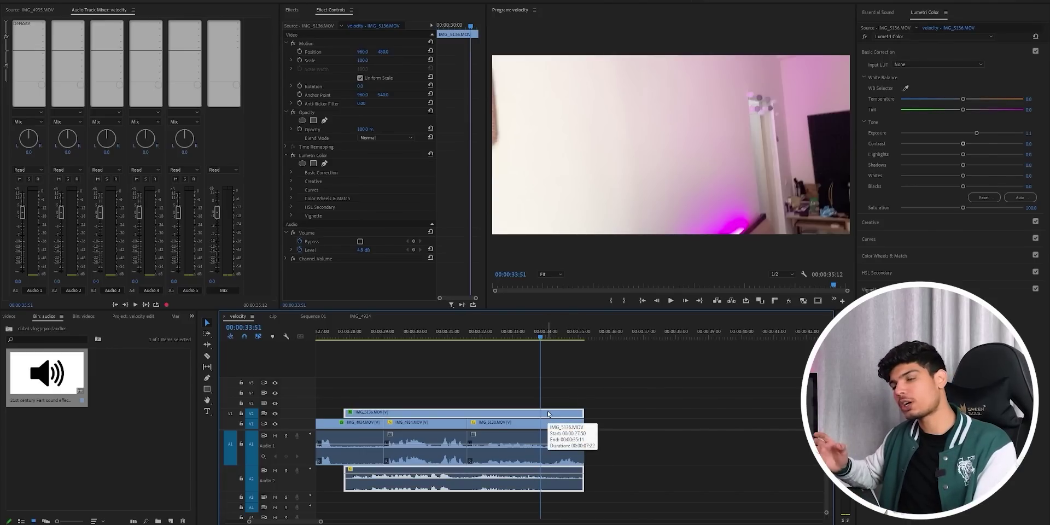
pyautogui.hotkey('ctrl', 'd')
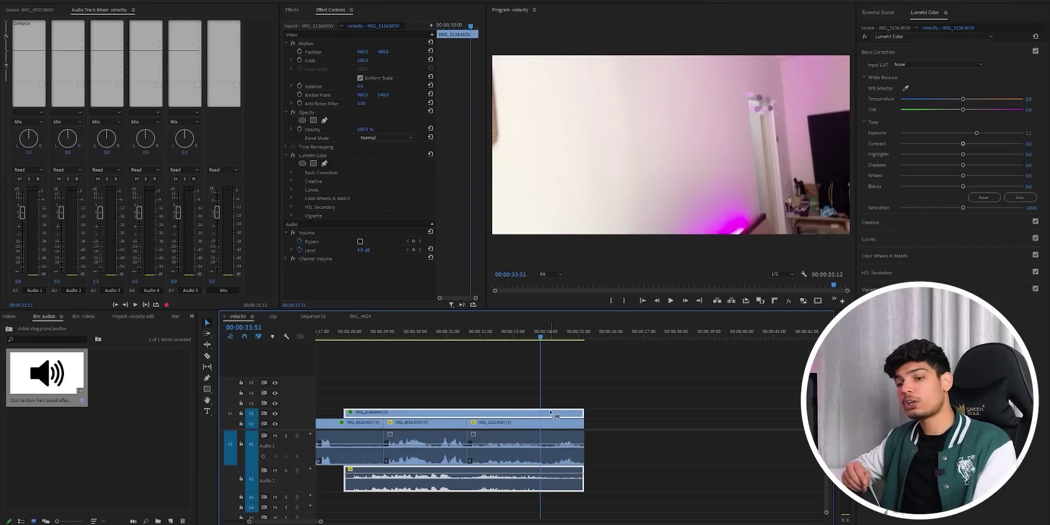
pyautogui.hotkey('ctrl', 'shift', 'd')
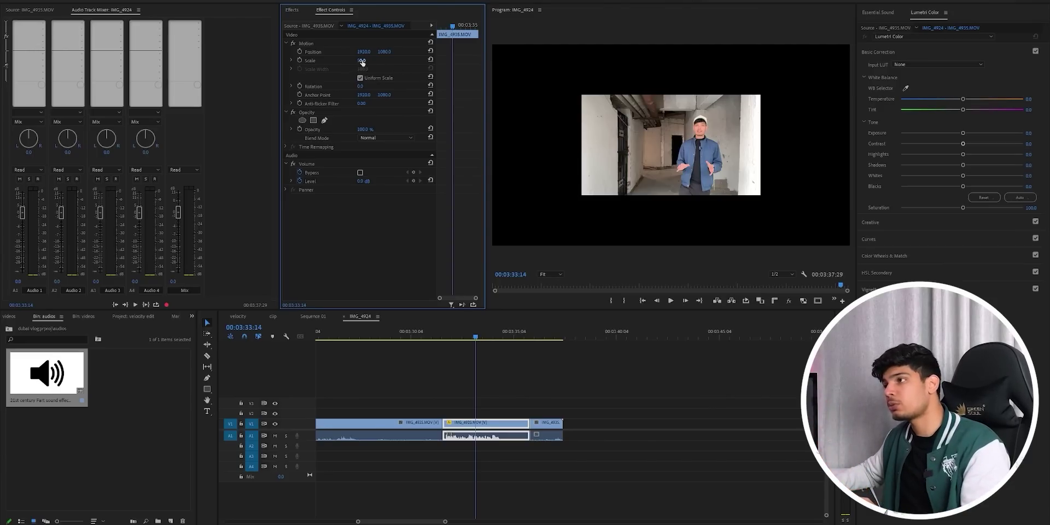
# Step: Scale IMG_4935 to 100 and apply Set to Frame Size to it
pyautogui.moveTo(361, 61); pyautogui.dragTo(368, 61)
pyautogui.write('100')
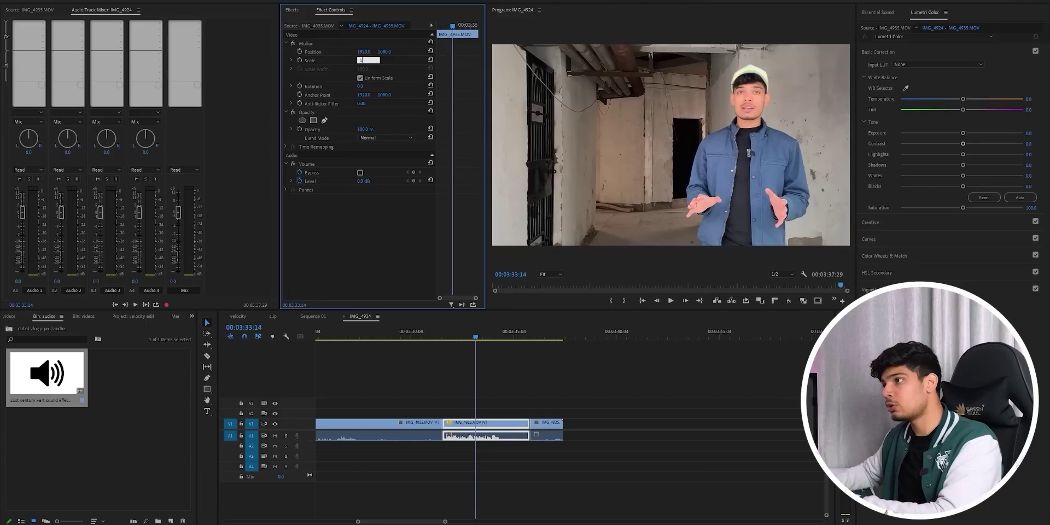
pyautogui.press('Return')
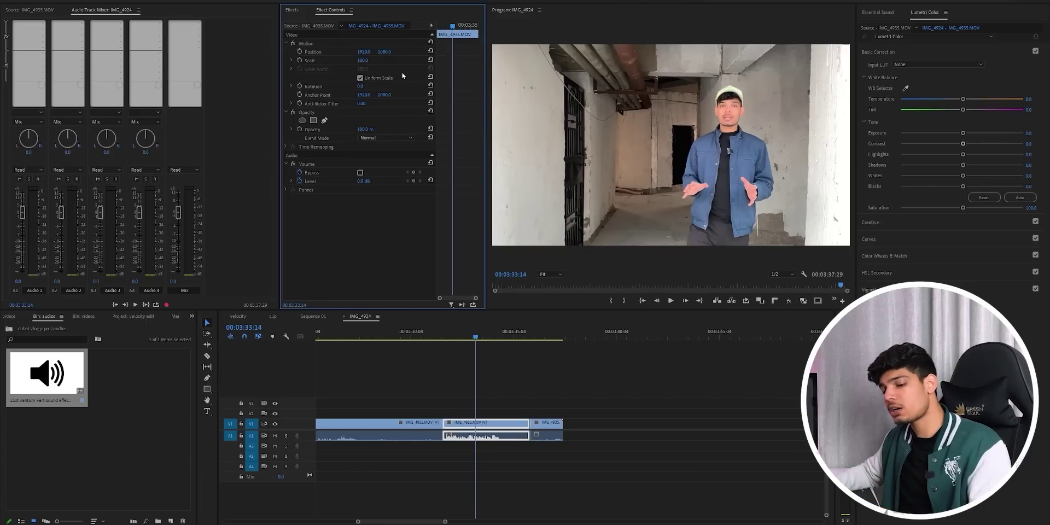
pyautogui.click(488, 425)
pyautogui.rightClick(491, 426)
pyautogui.click(522, 421)
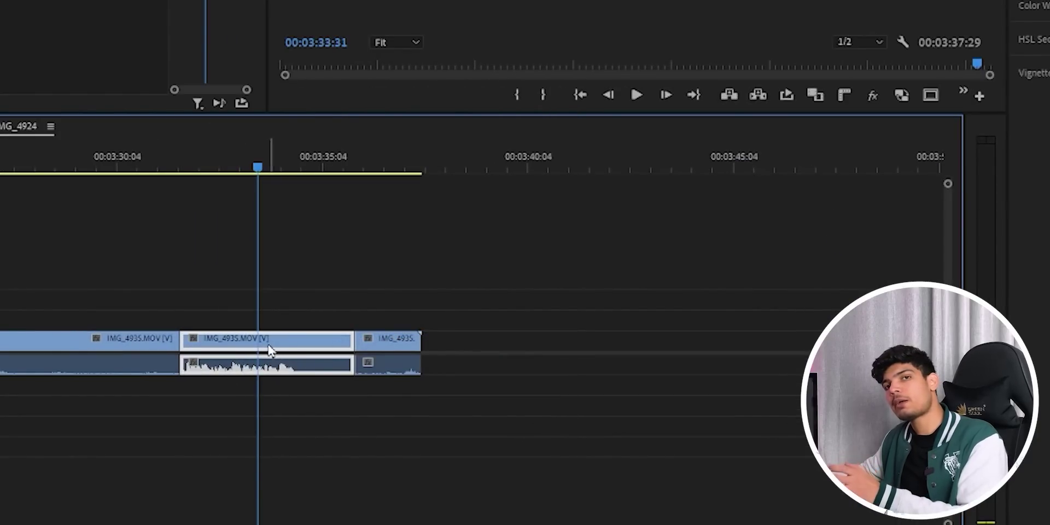